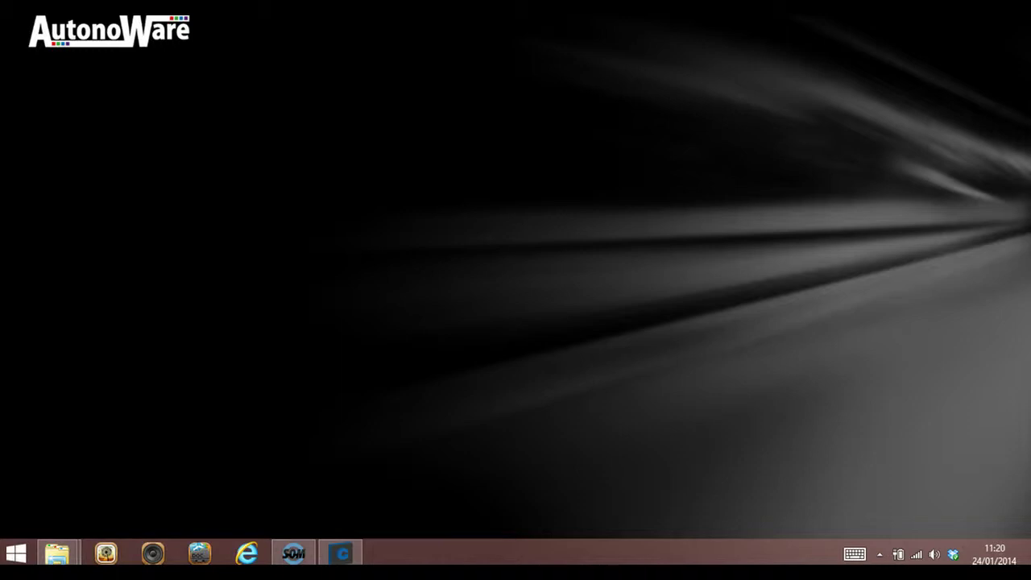
# - Switch to ConversionBox and open the settings of the Appv64_5_0 conversion task
pyautogui.click(345, 552)
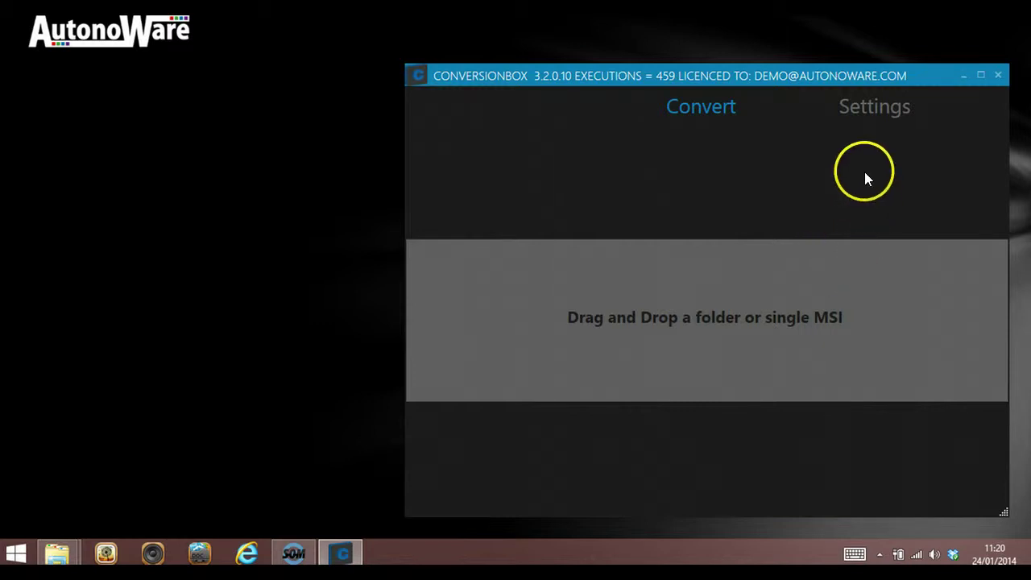
pyautogui.click(870, 112)
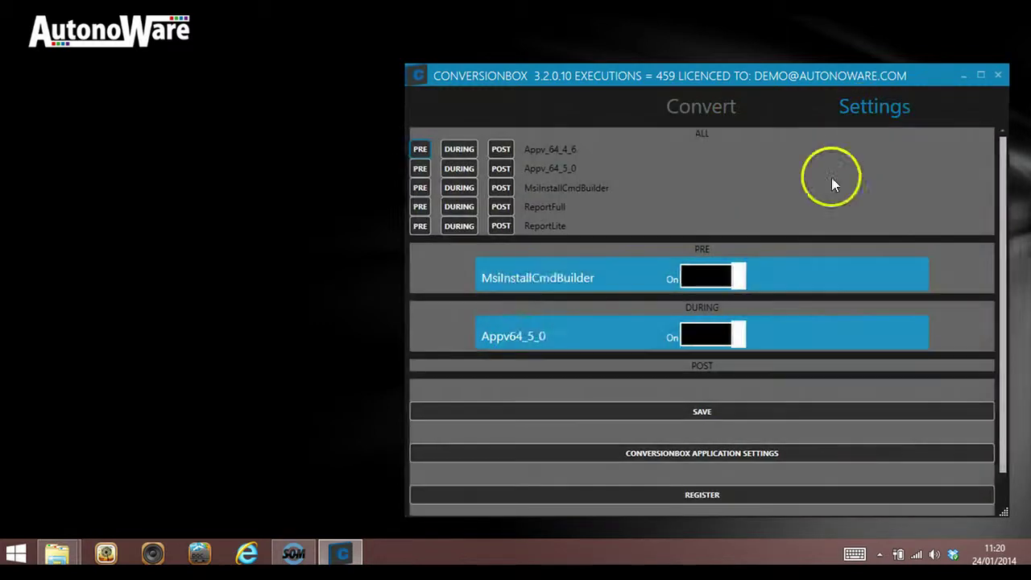
pyautogui.doubleClick(534, 336)
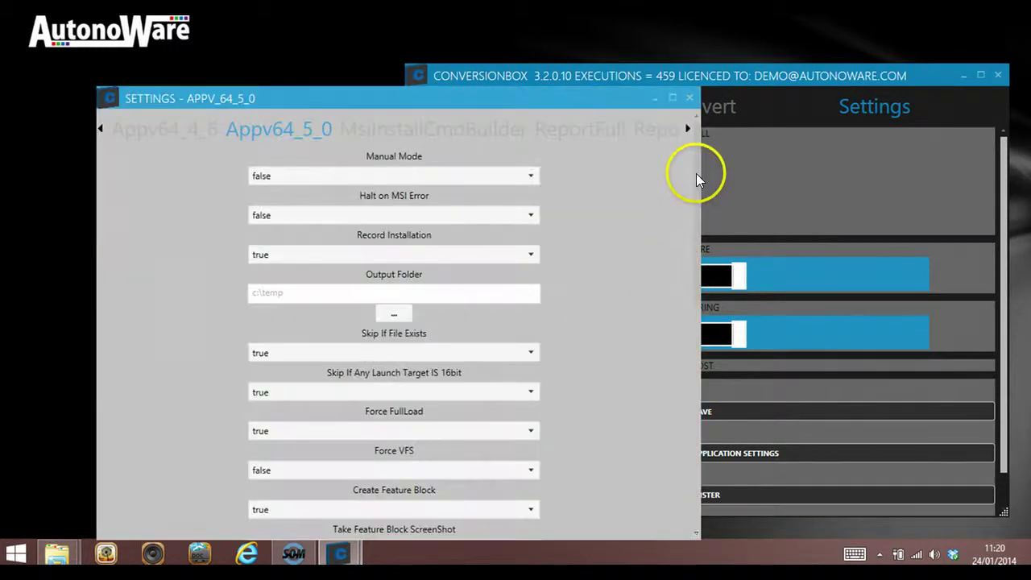
# - Review the Appv64_5_0 options from Manual Mode and Output Folder through the clean template setting to Create MSI
pyautogui.moveTo(695, 171); pyautogui.dragTo(698, 138)
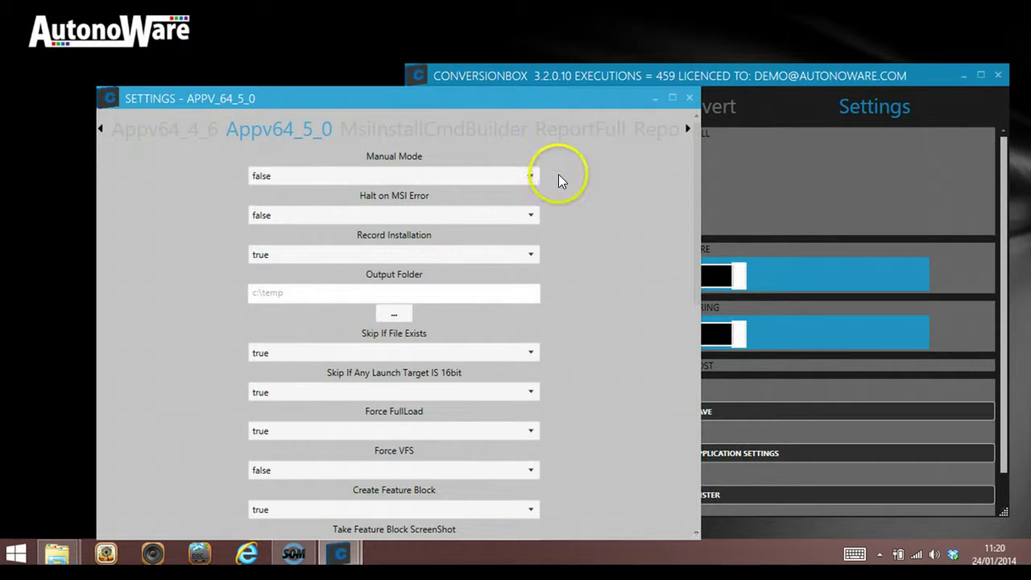
pyautogui.moveTo(483, 177)
pyautogui.moveTo(522, 214)
pyautogui.moveTo(518, 354)
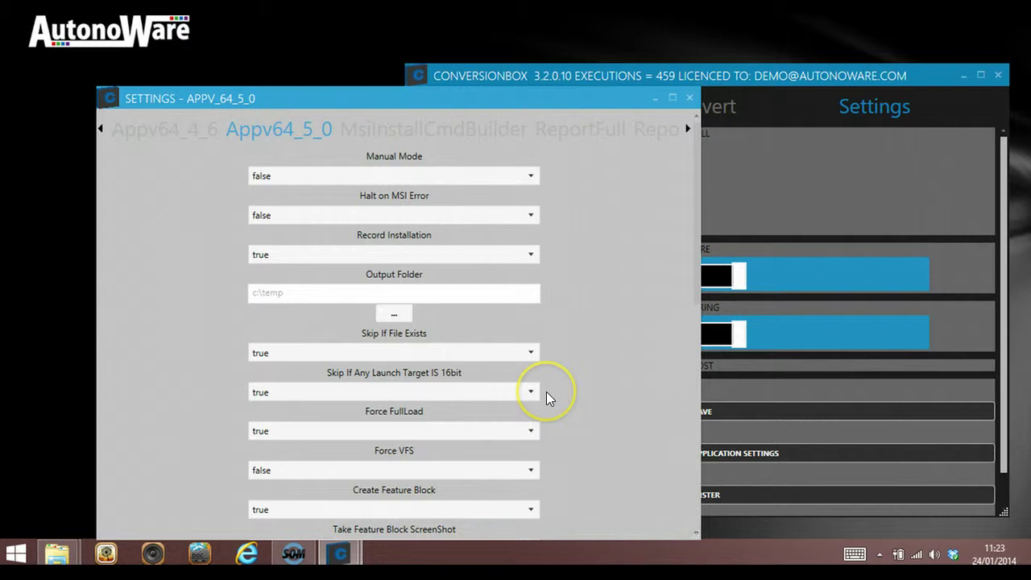
pyautogui.moveTo(510, 395)
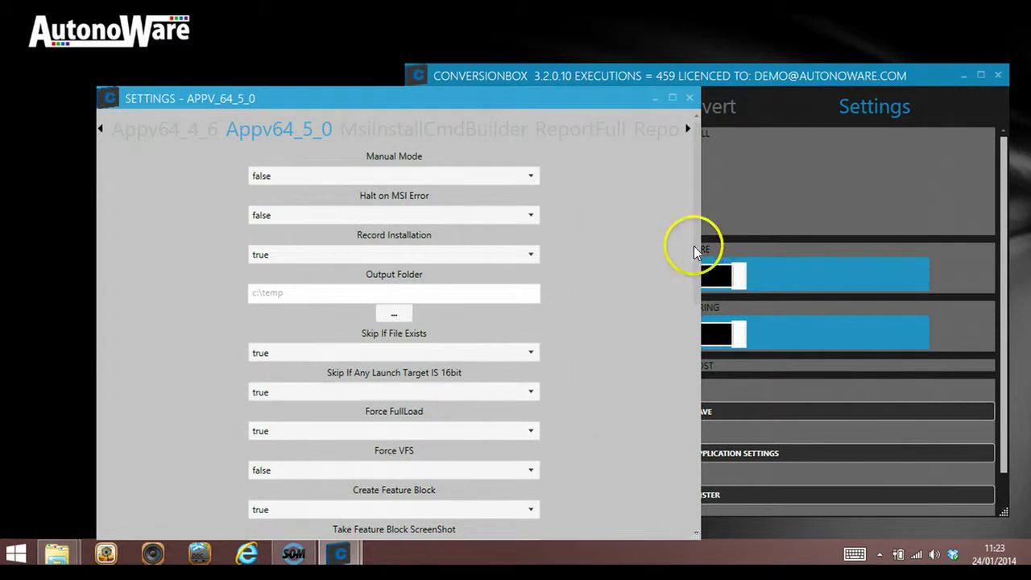
pyautogui.moveTo(695, 247)
pyautogui.moveTo(696, 247); pyautogui.dragTo(705, 395)
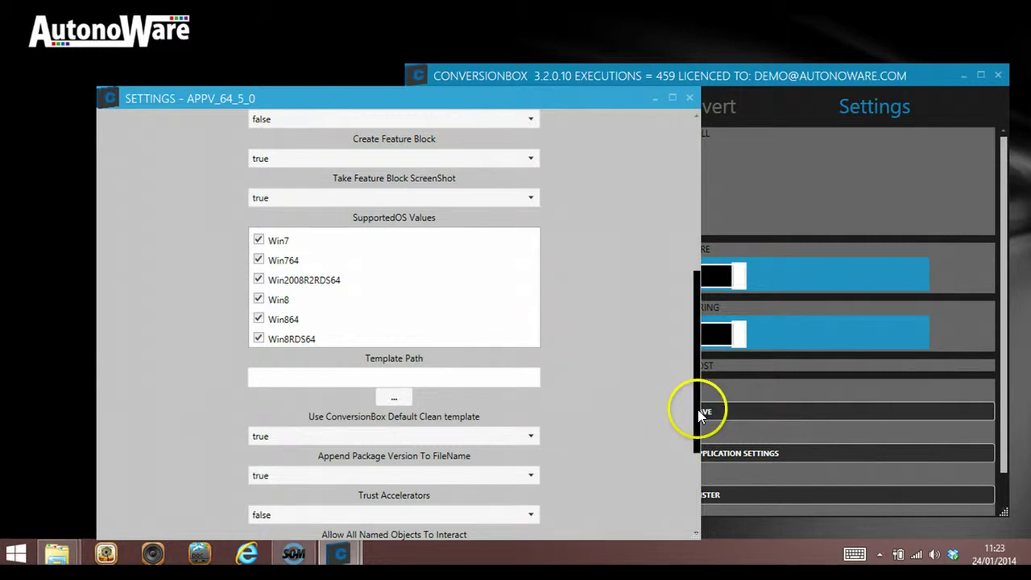
pyautogui.moveTo(698, 409); pyautogui.dragTo(693, 486)
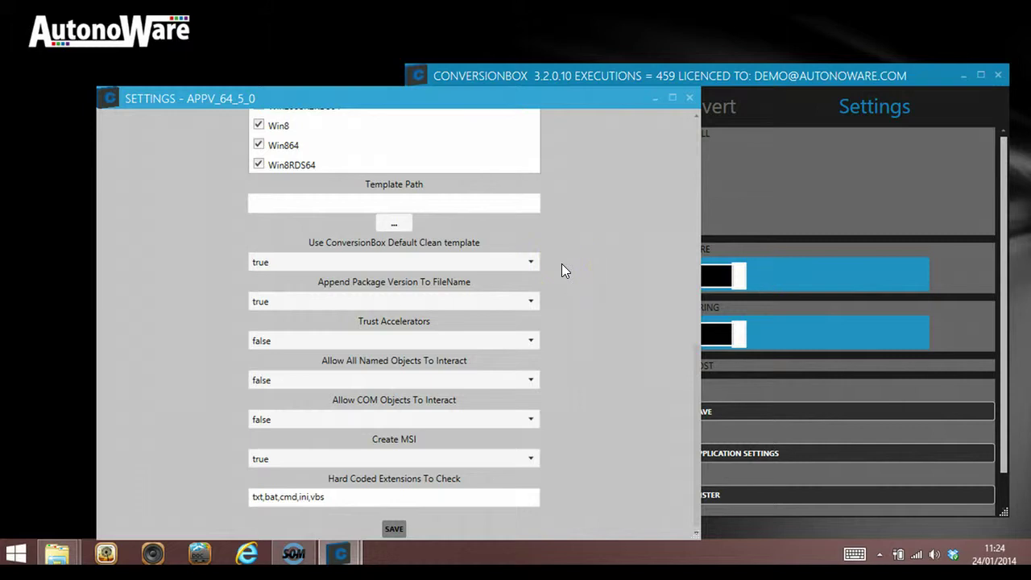
pyautogui.moveTo(513, 263)
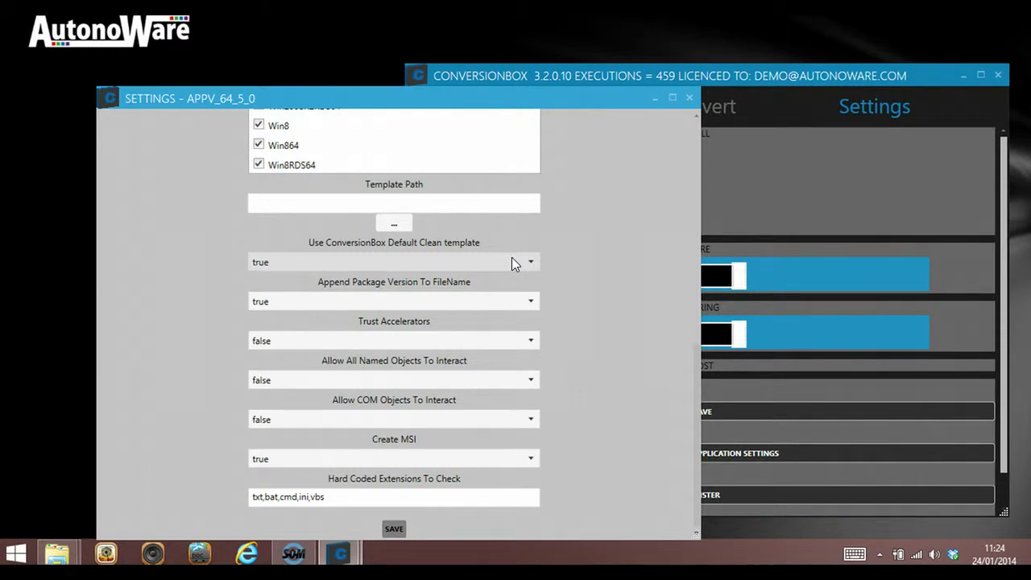
pyautogui.click(494, 204)
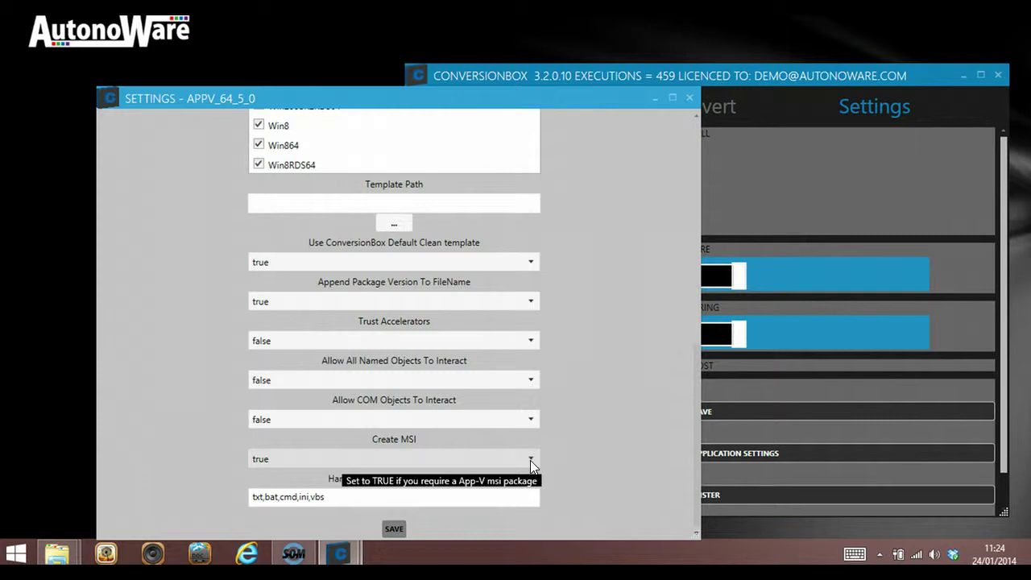
pyautogui.click(568, 460)
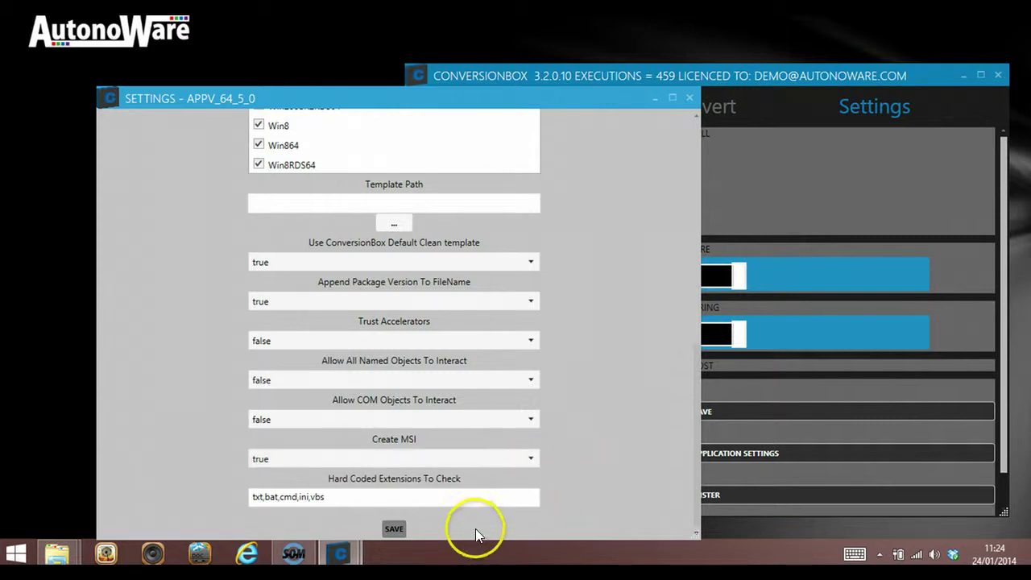
# - Save the Appv64_5_0 settings and the overall PRE, DURING and POST task configuration
pyautogui.click(394, 528)
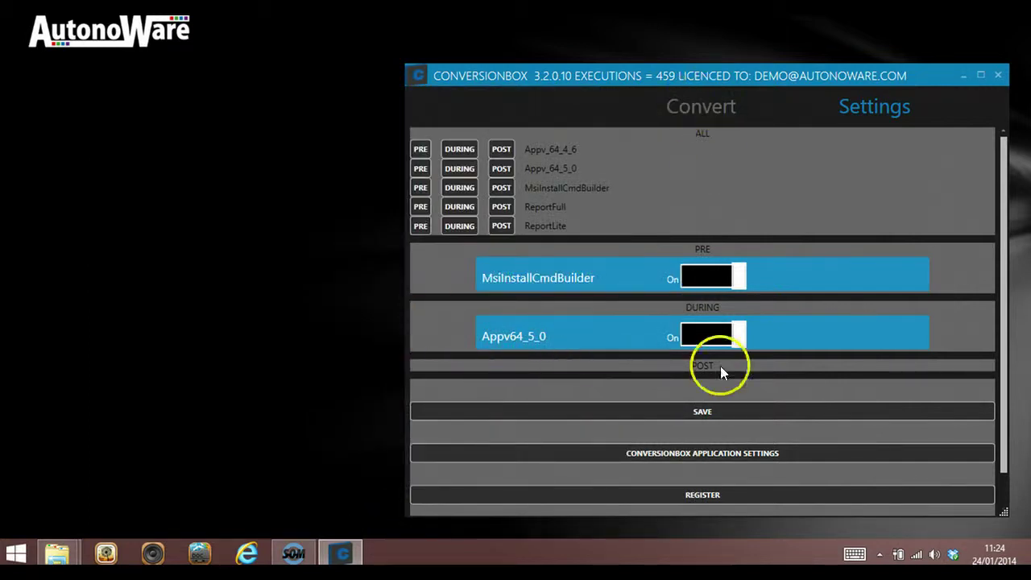
pyautogui.click(706, 410)
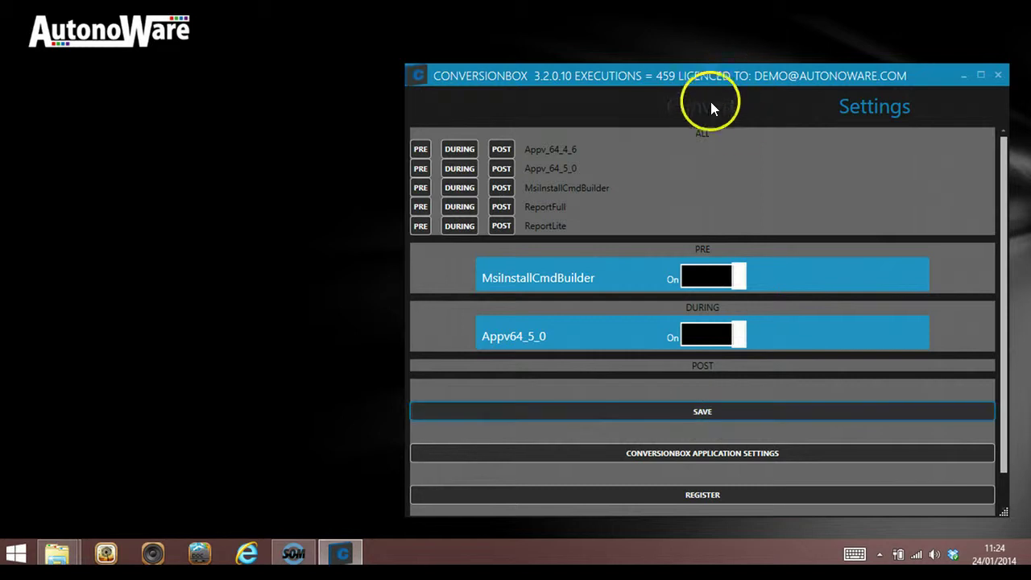
# - Submit the Demo Apps folder from File Explorer to ConversionBox's Convert area for batch conversion
pyautogui.click(707, 108)
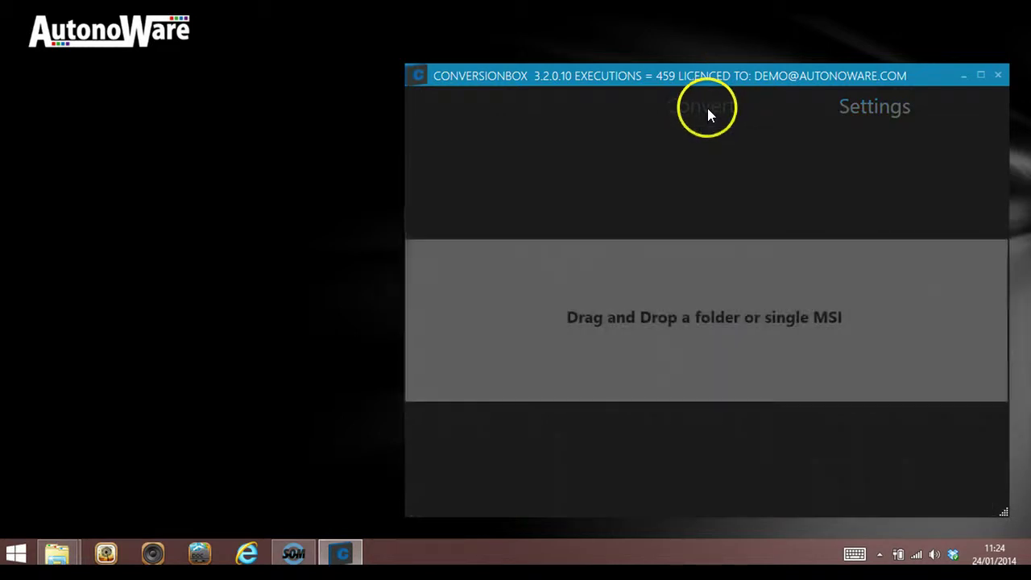
pyautogui.click(56, 552)
pyautogui.click(238, 492)
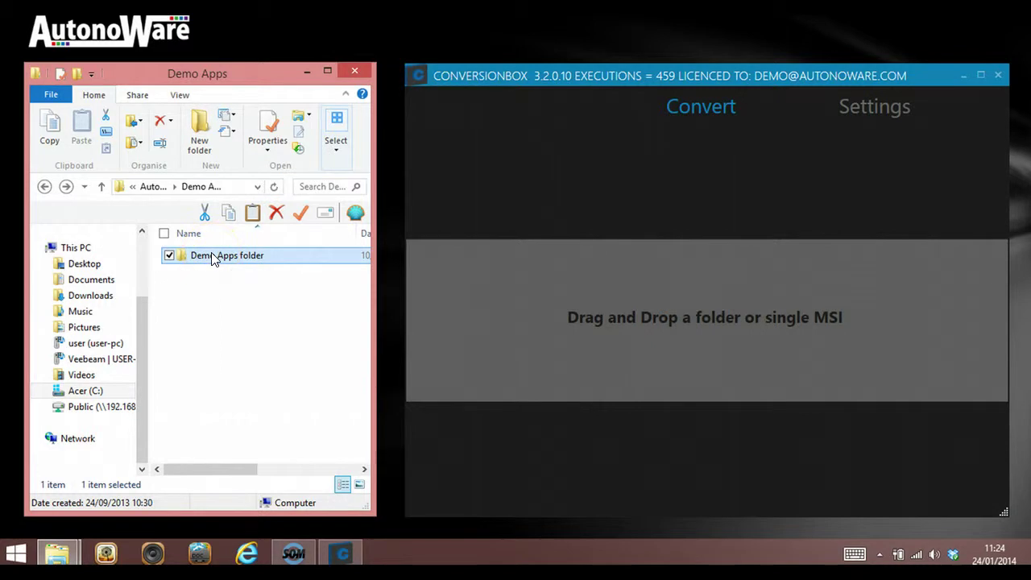
pyautogui.moveTo(214, 258); pyautogui.dragTo(675, 310)
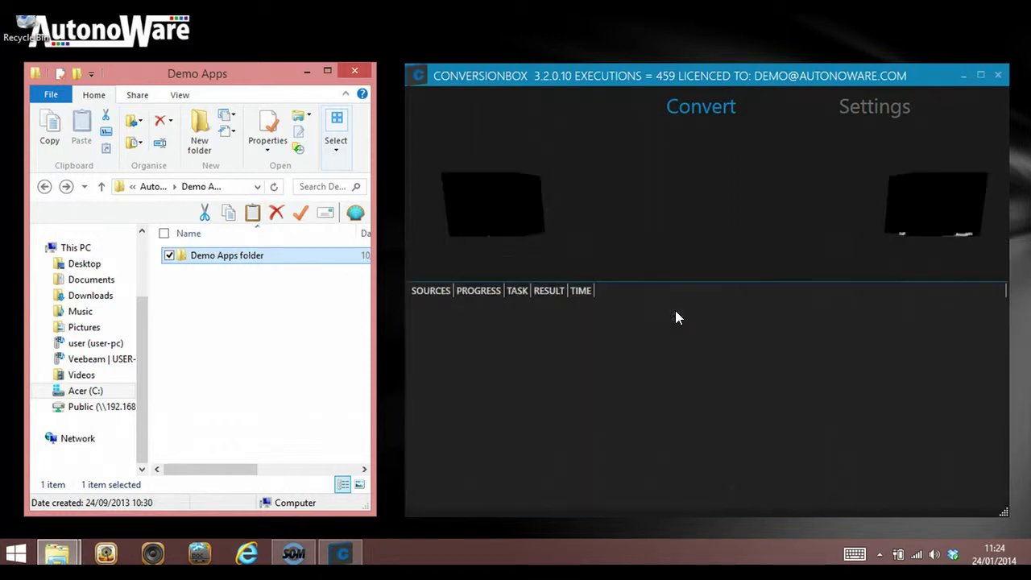
# - Open the Demo Apps folder in File Explorer and check the source installers, including Discoverer and WinRAR
pyautogui.click(213, 257)
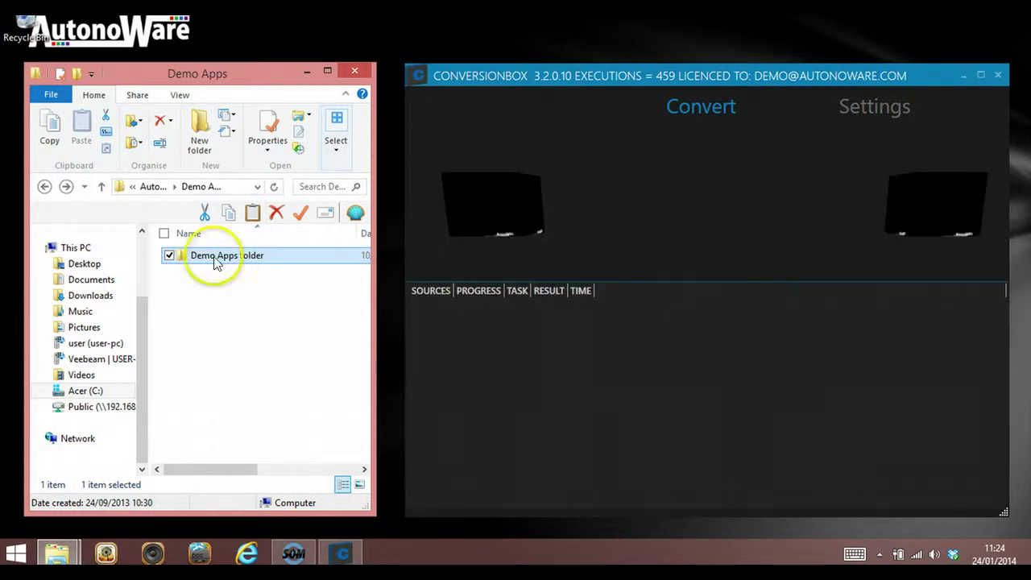
pyautogui.doubleClick(215, 258)
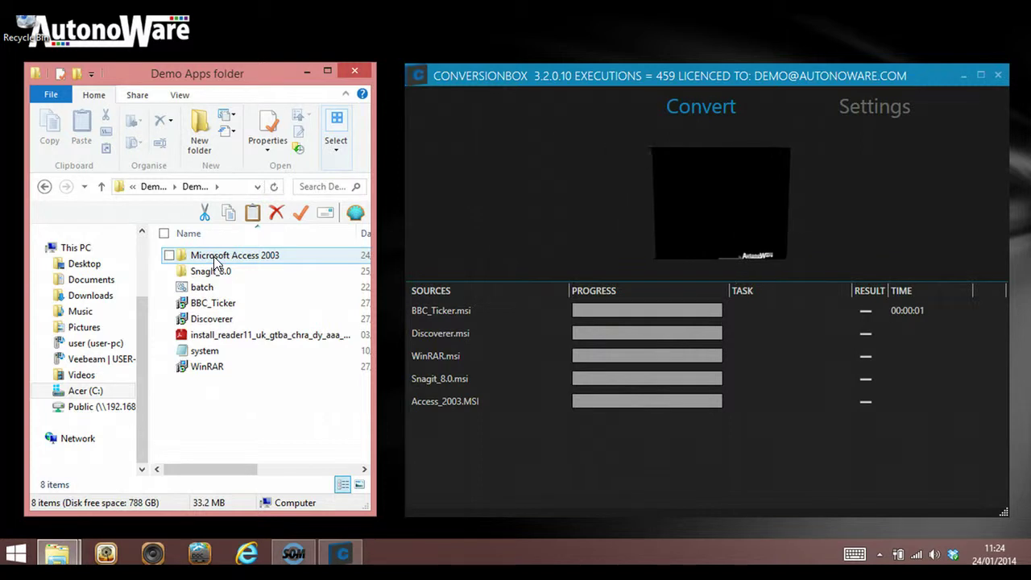
pyautogui.click(204, 320)
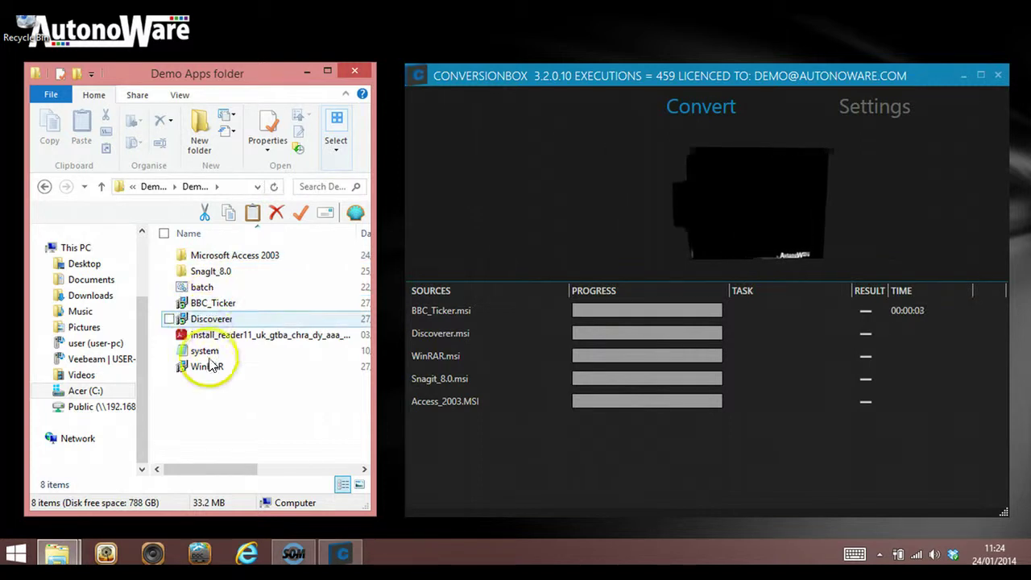
pyautogui.click(203, 366)
# - Inspect the source files inside the Microsoft Access 2003 and SnagIt_8.0 subfolders, returning to the Demo Apps folder
pyautogui.click(211, 256)
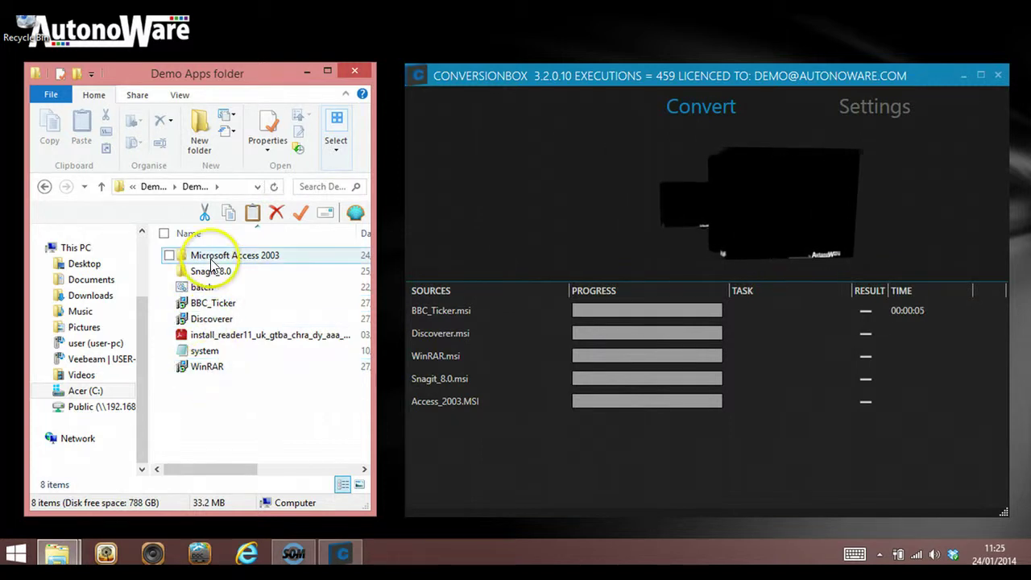
pyautogui.doubleClick(212, 256)
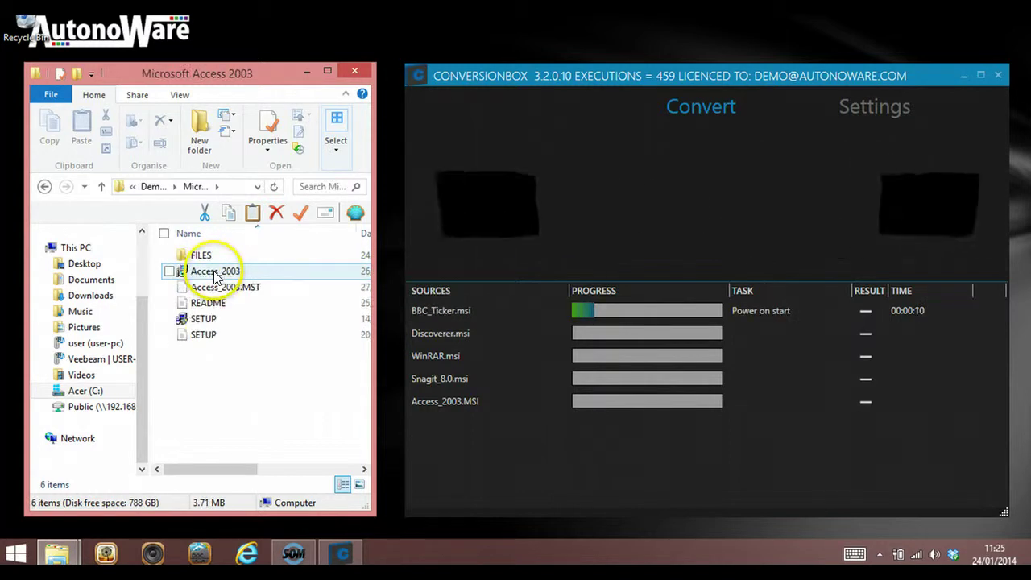
pyautogui.click(215, 274)
pyautogui.click(43, 186)
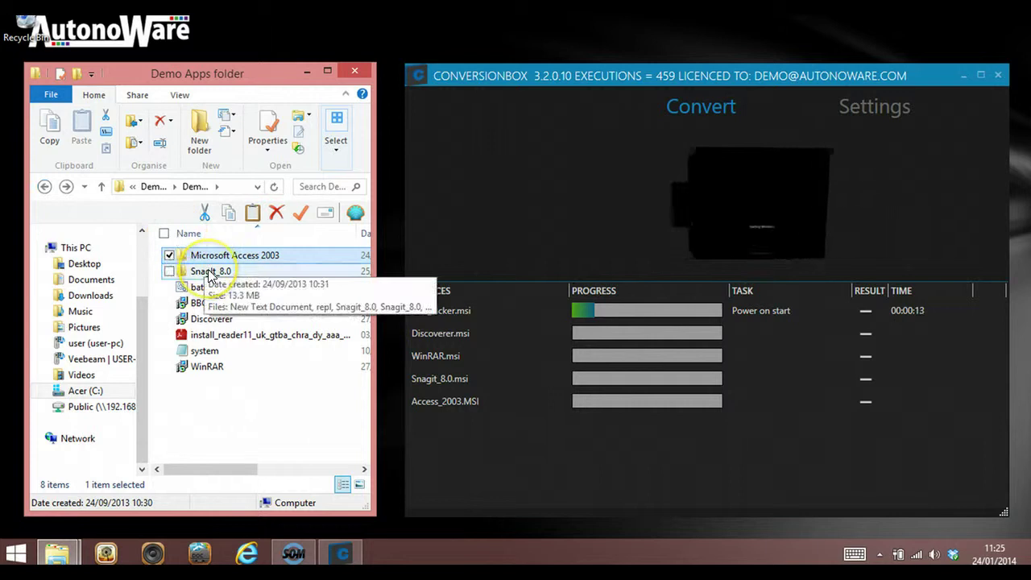
pyautogui.click(210, 275)
pyautogui.doubleClick(208, 274)
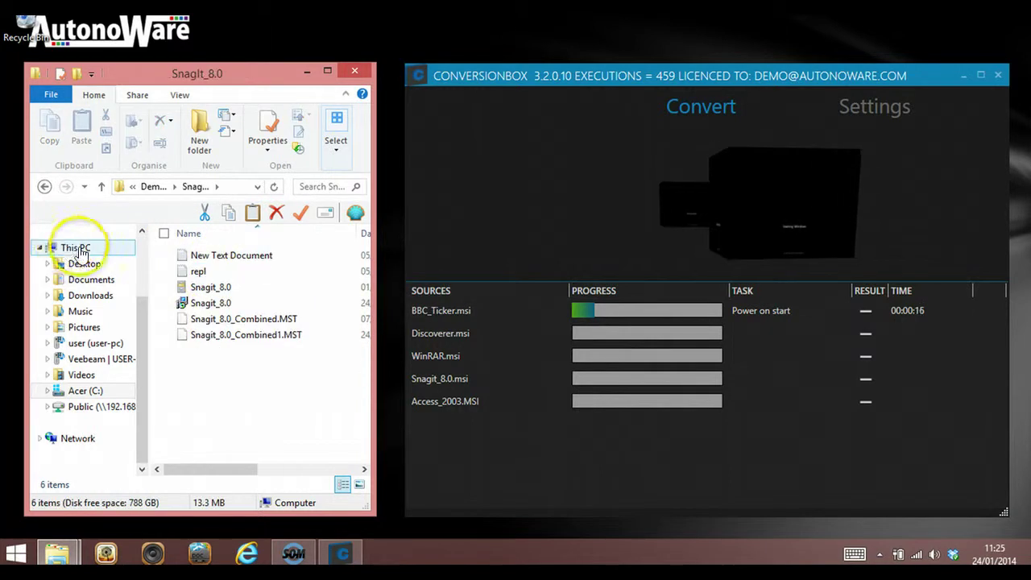
pyautogui.click(45, 188)
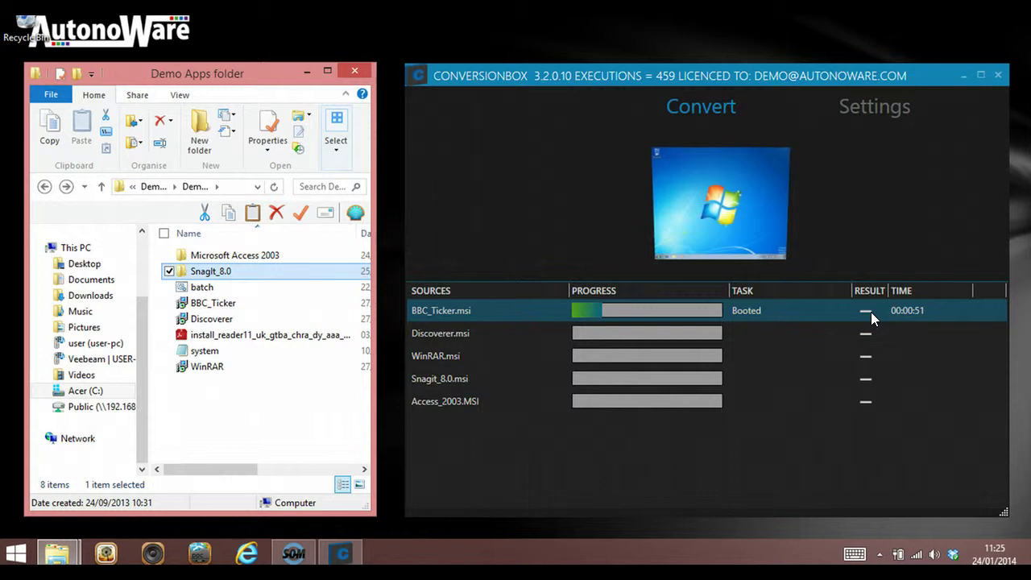
# - Check the BBC_Ticker.msi conversion progress and view the virtual machine's live screen in a view-only window, closing it when done
pyautogui.click(909, 317)
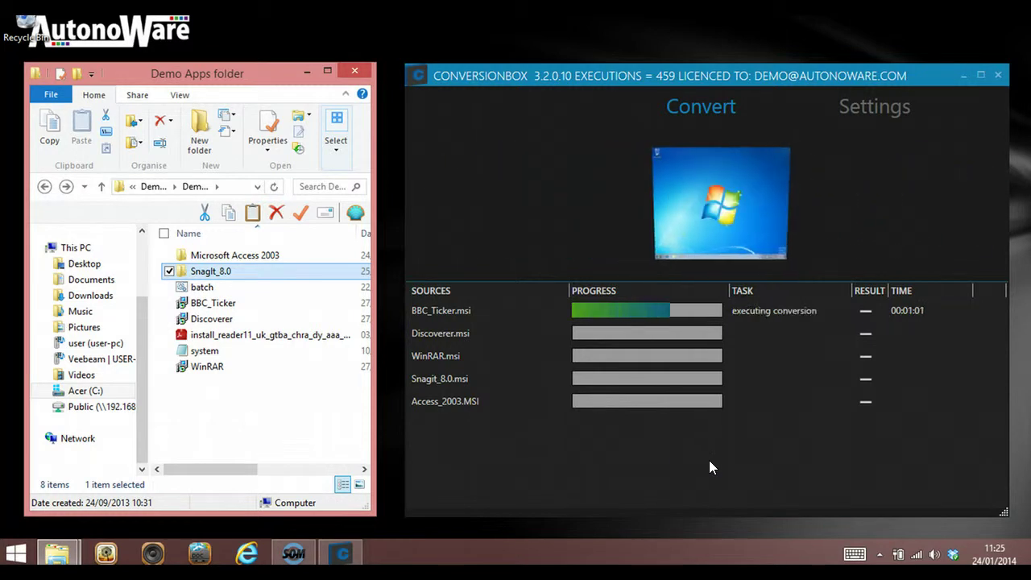
pyautogui.click(609, 443)
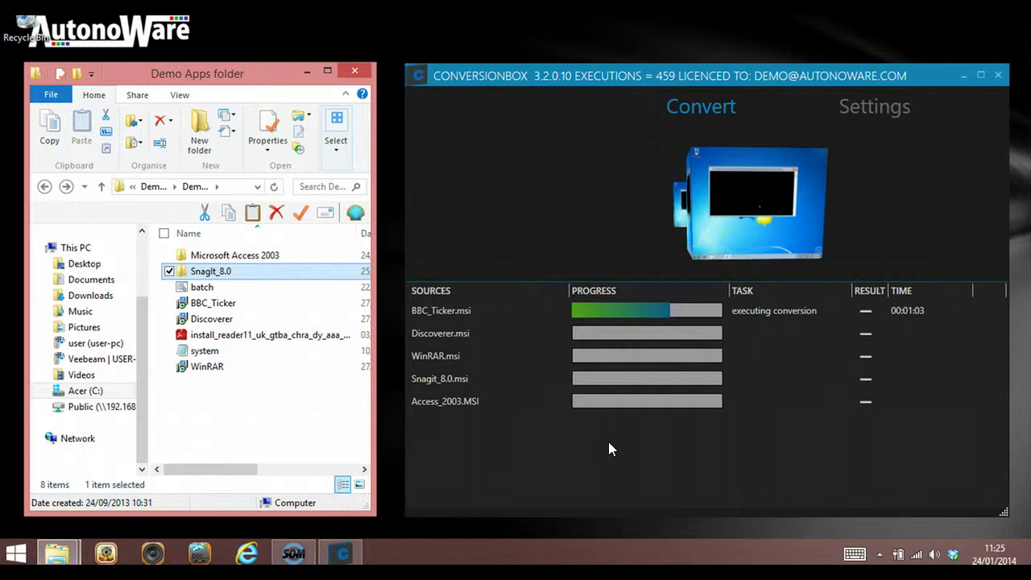
pyautogui.click(610, 449)
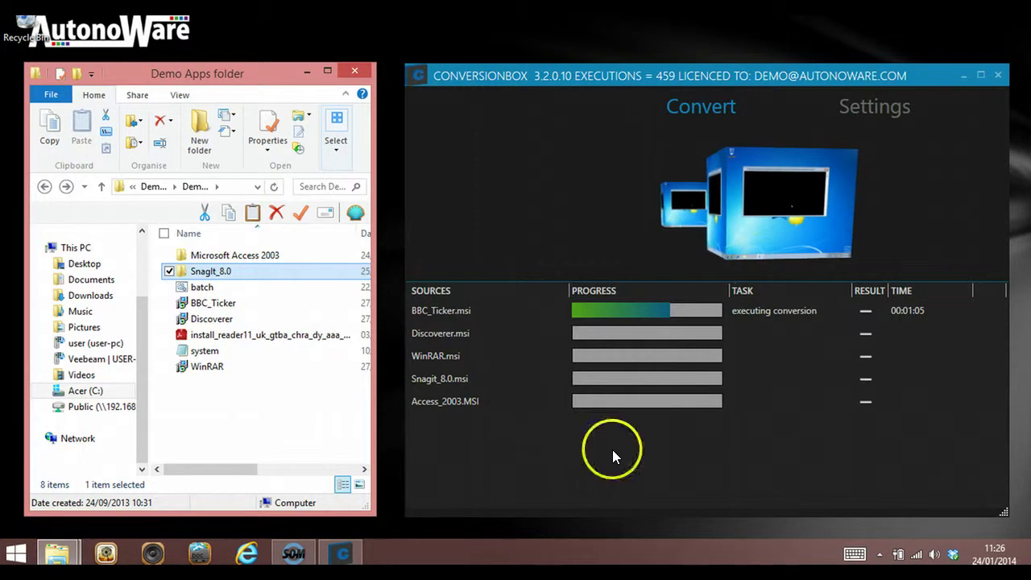
pyautogui.click(685, 146)
pyautogui.click(673, 191)
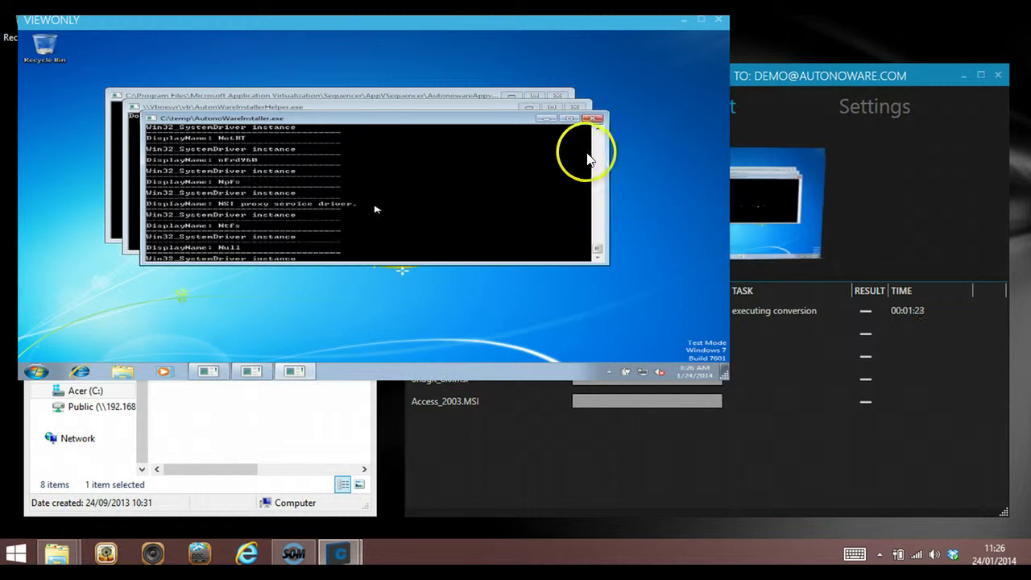
pyautogui.click(719, 22)
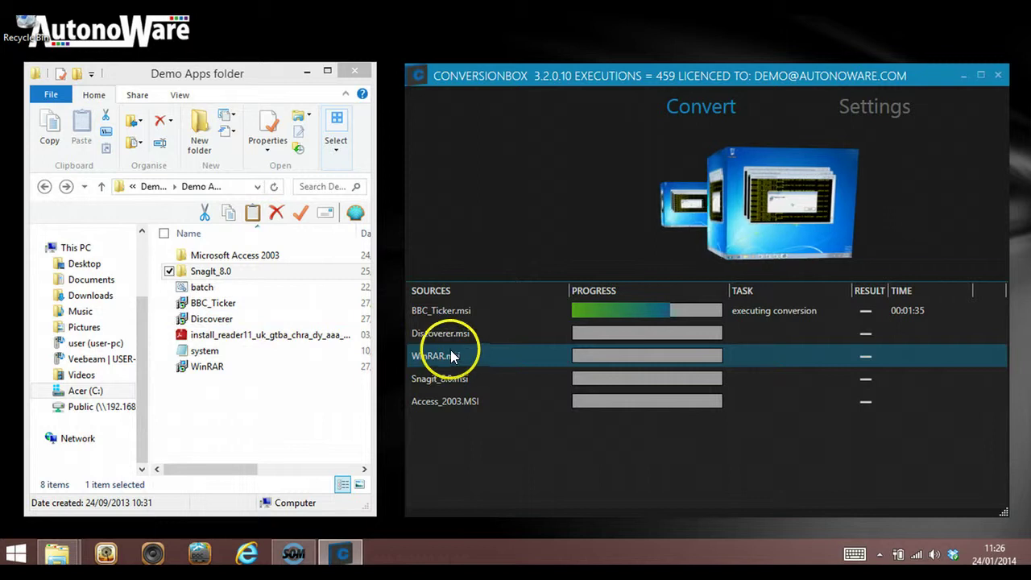
# - Switch to the temp folder in File Explorer and inspect the Discoverer package files inside the appv5 output folder
pyautogui.click(307, 72)
pyautogui.click(62, 555)
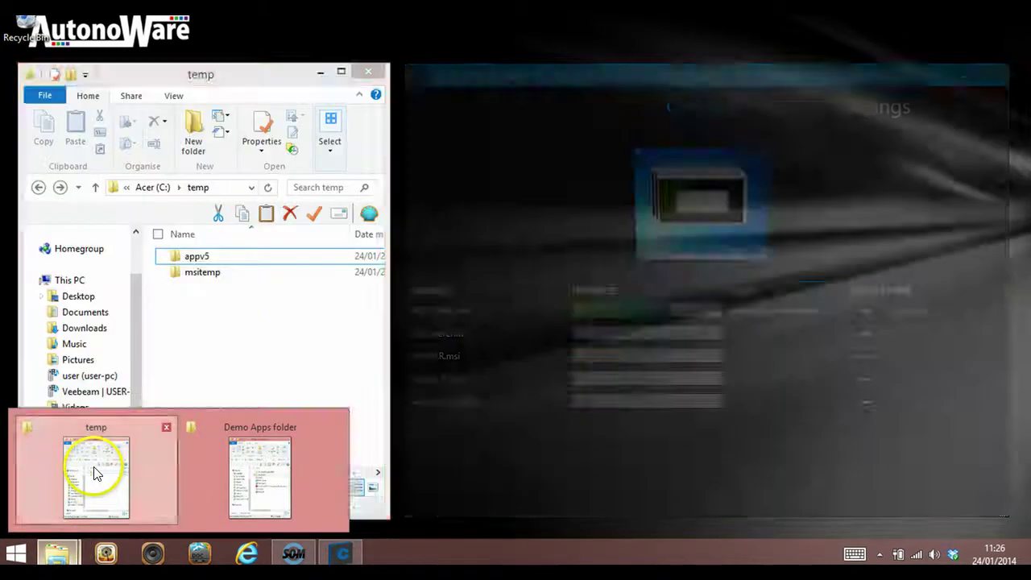
pyautogui.click(94, 470)
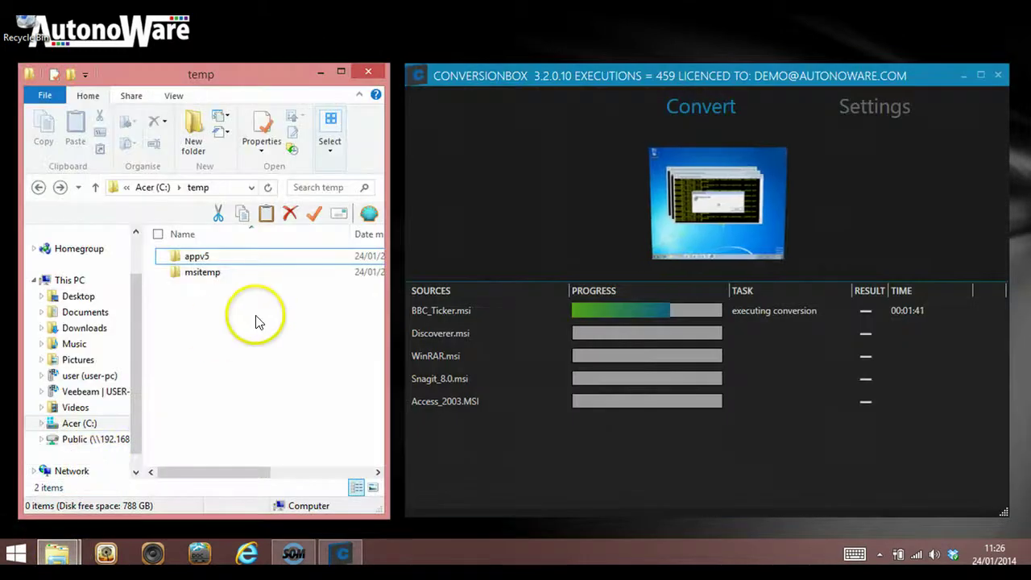
pyautogui.doubleClick(211, 258)
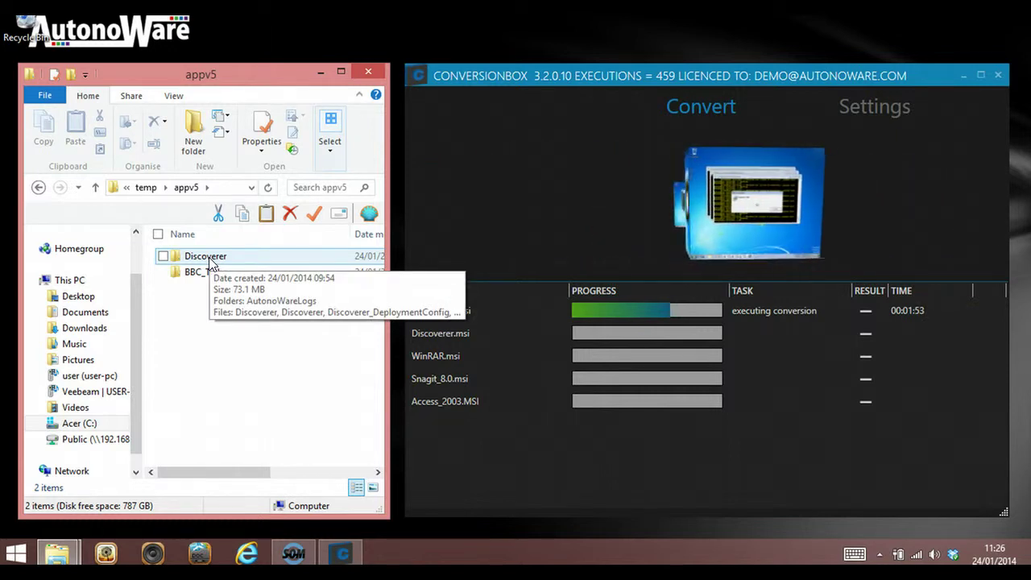
pyautogui.click(494, 309)
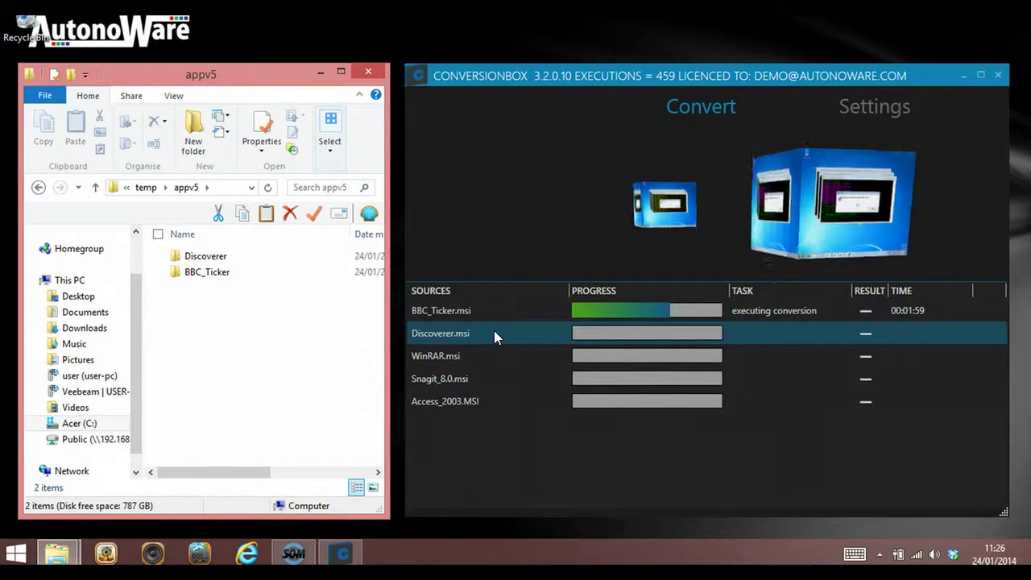
pyautogui.doubleClick(219, 262)
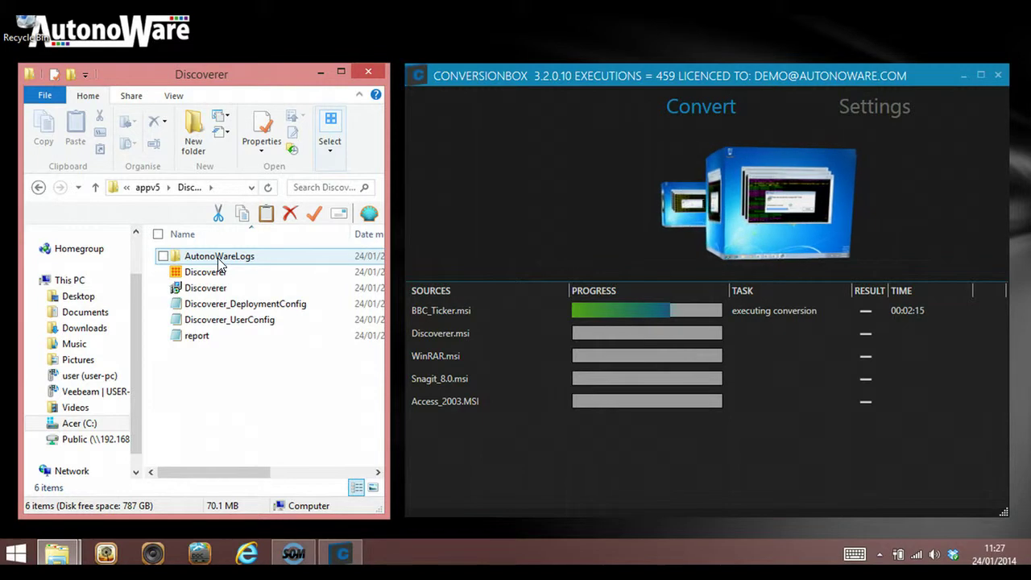
pyautogui.click(228, 275)
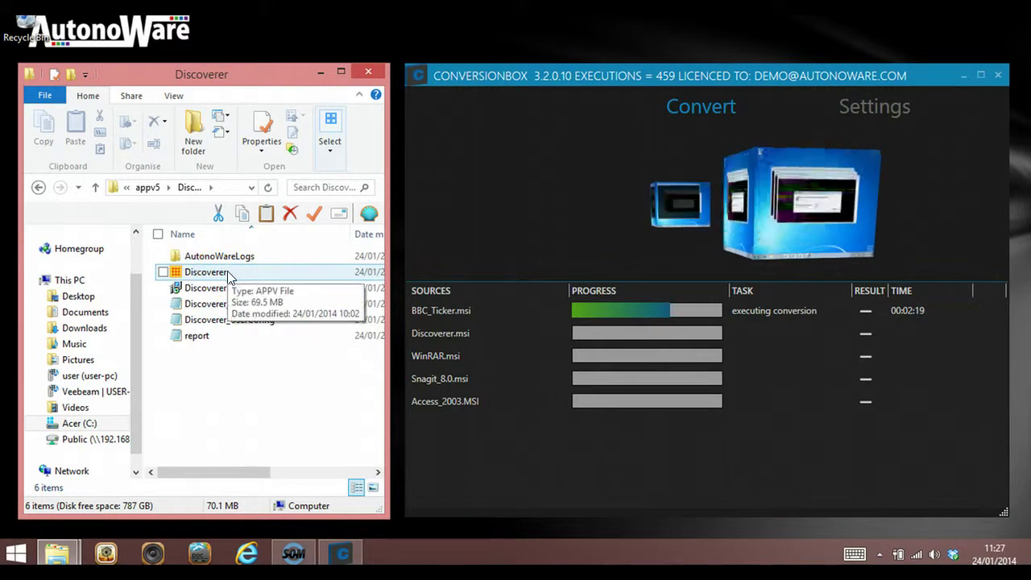
# - Inspect the Discoverer package files and the d4urus screenshot in the launchedscreens subfolder of AutonoWareLogs, returning to AutonoWareLogs
pyautogui.click(216, 290)
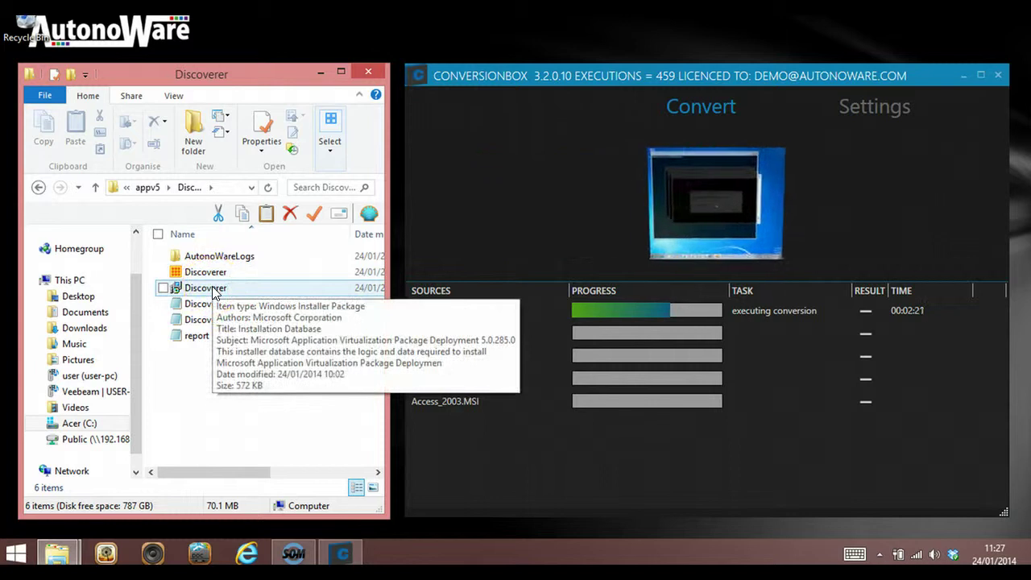
pyautogui.click(196, 366)
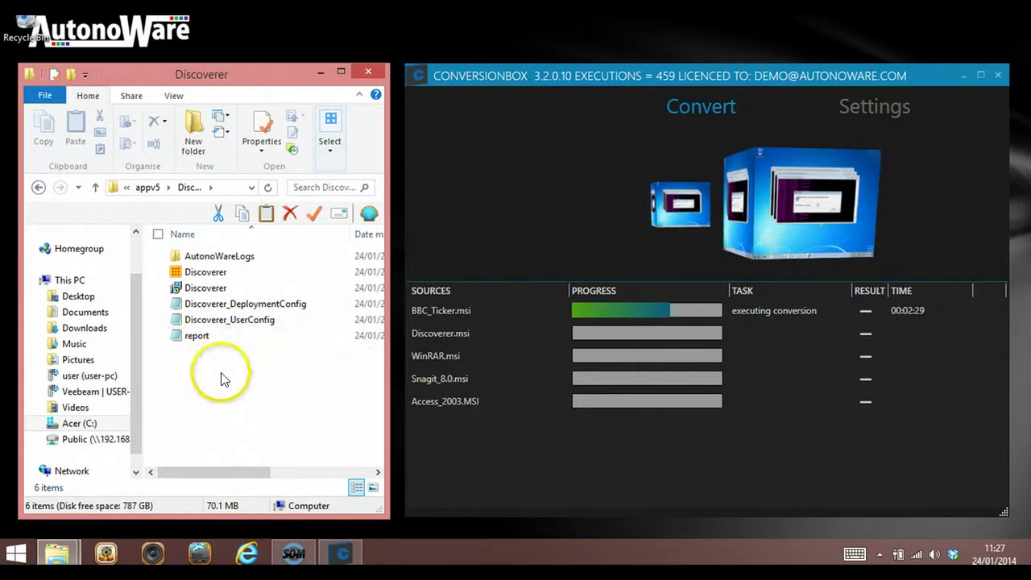
pyautogui.doubleClick(215, 256)
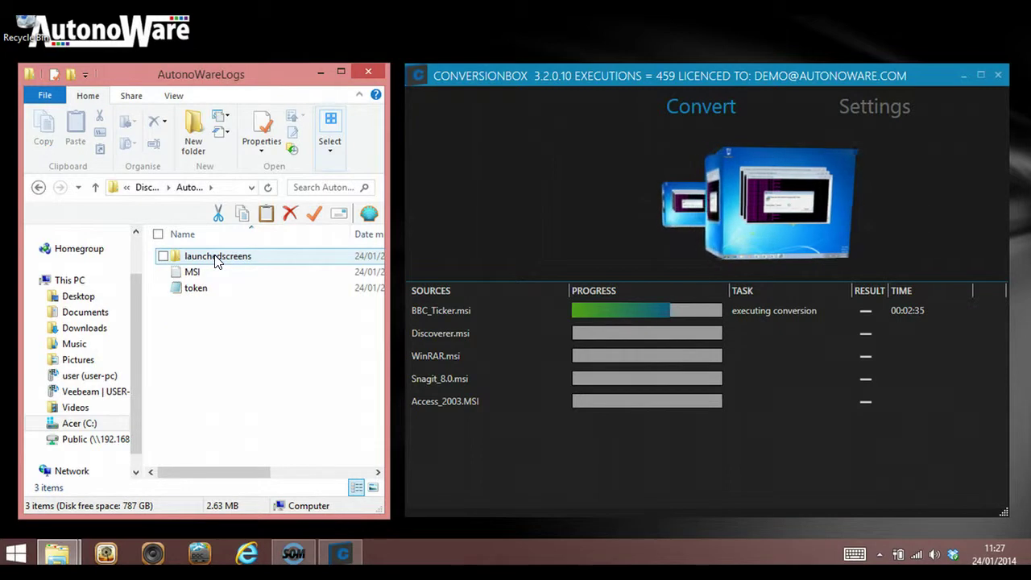
pyautogui.doubleClick(215, 257)
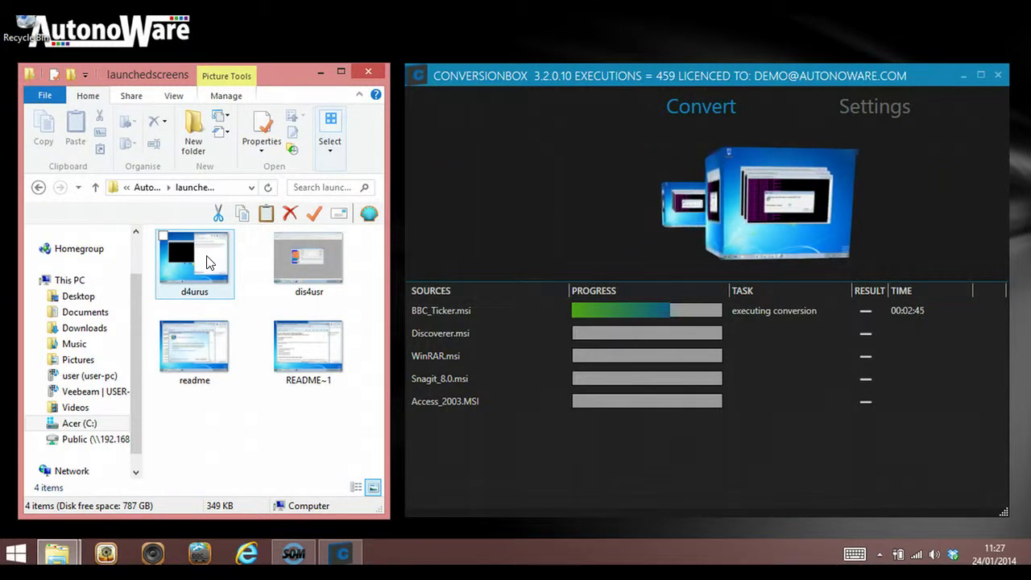
pyautogui.click(206, 262)
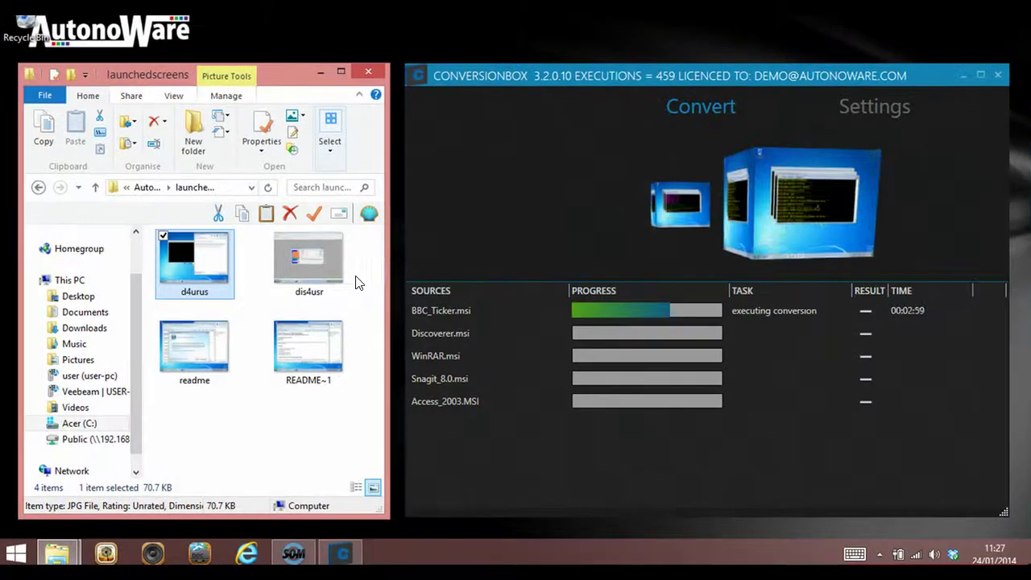
pyautogui.click(37, 188)
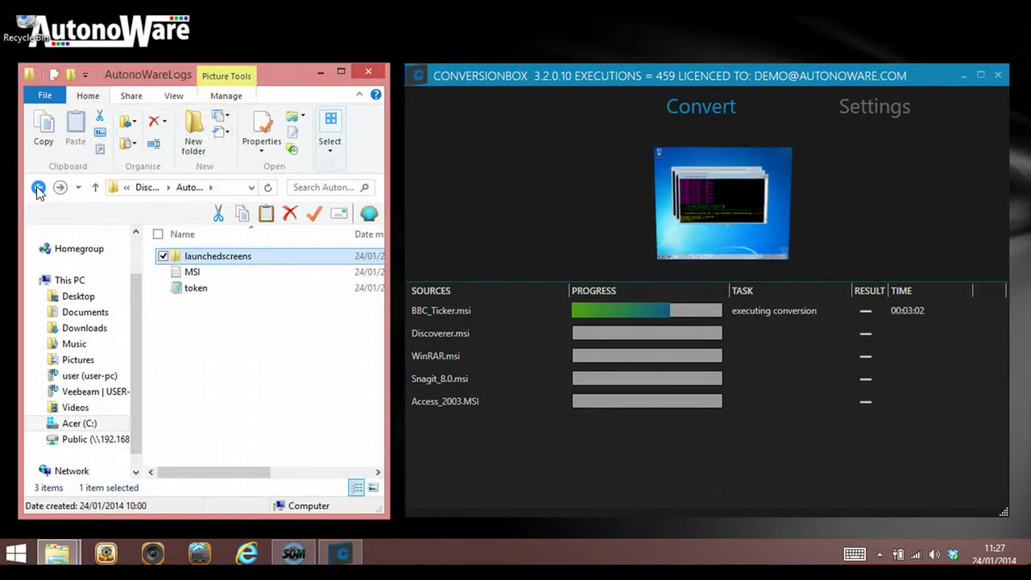
# - Open the Discoverer package's MSI log in Notepad, look through the verbose installation entries, and close it
pyautogui.click(213, 271)
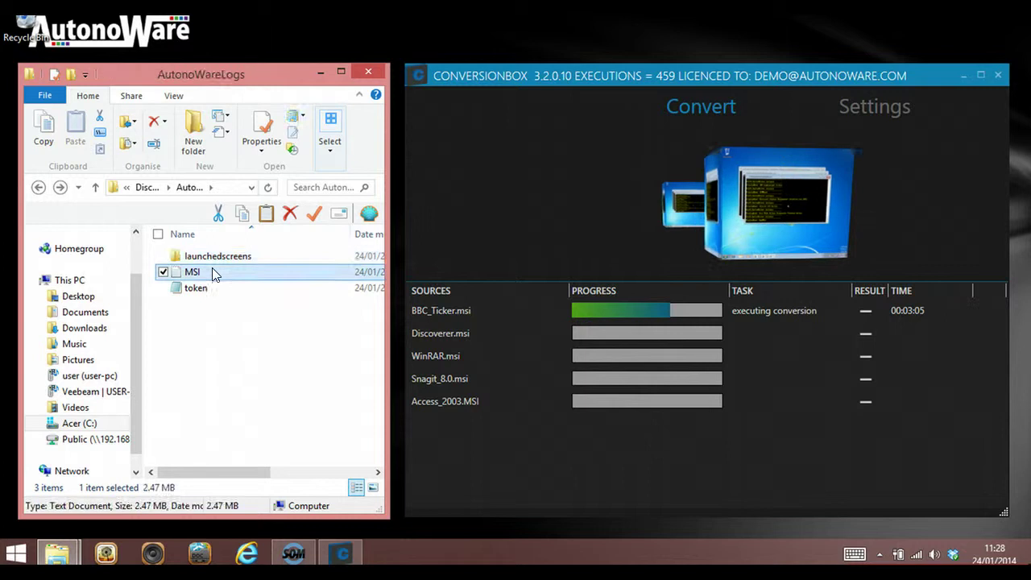
pyautogui.doubleClick(212, 267)
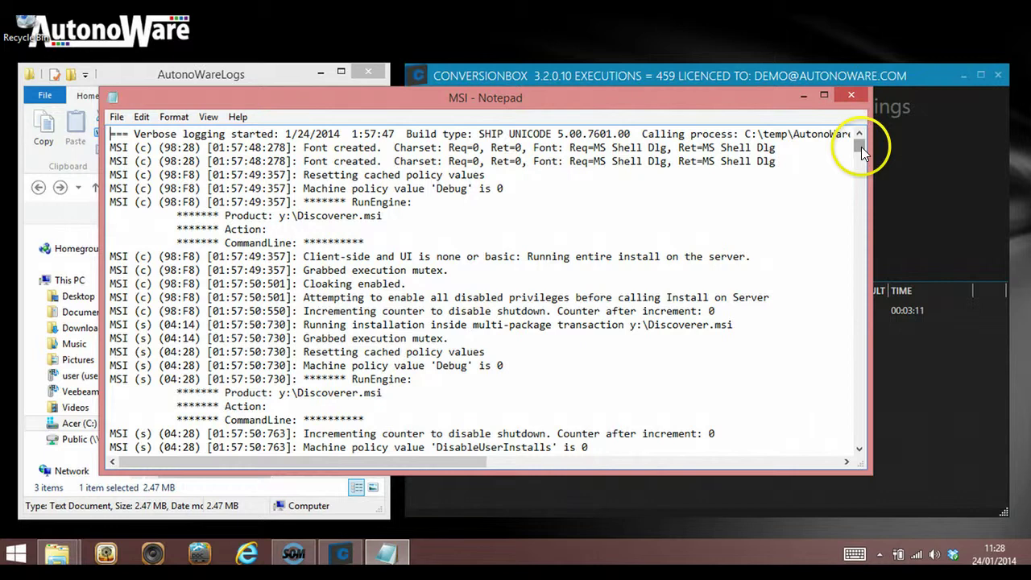
pyautogui.moveTo(861, 146); pyautogui.dragTo(864, 110)
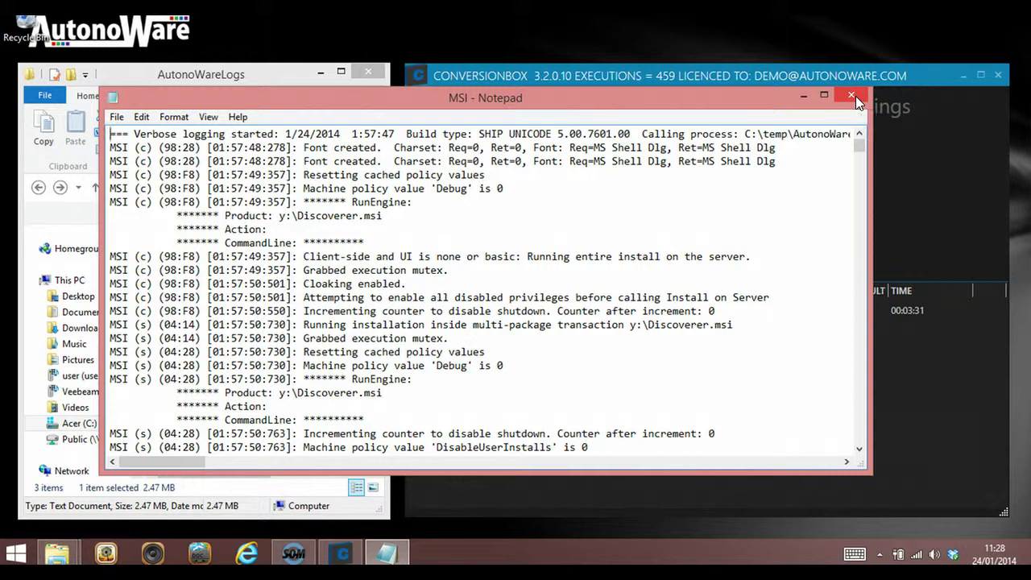
pyautogui.click(853, 96)
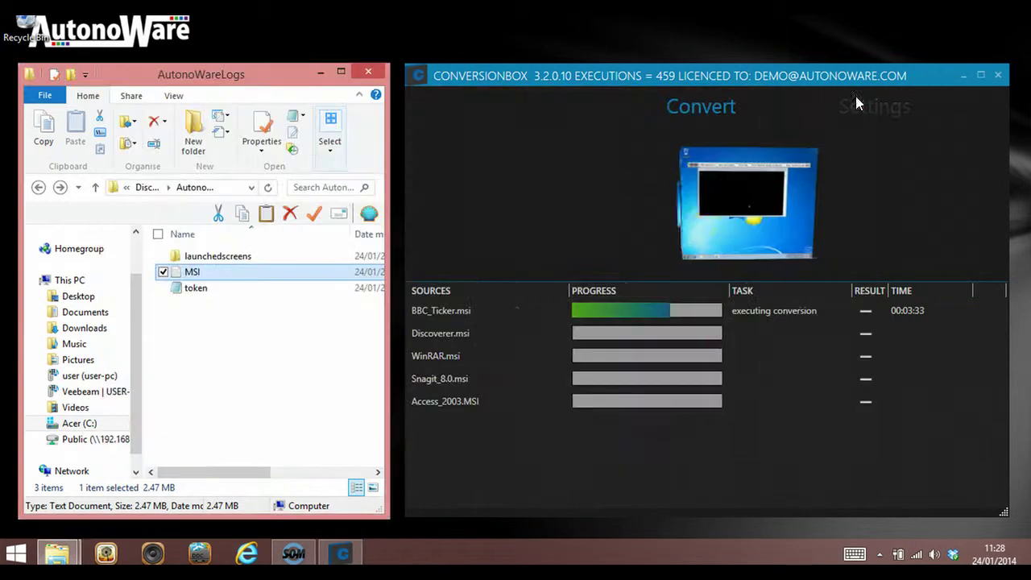
# - View the Discoverer package's token XML file in Notepad, close it, and return to the appv5 folder
pyautogui.doubleClick(273, 283)
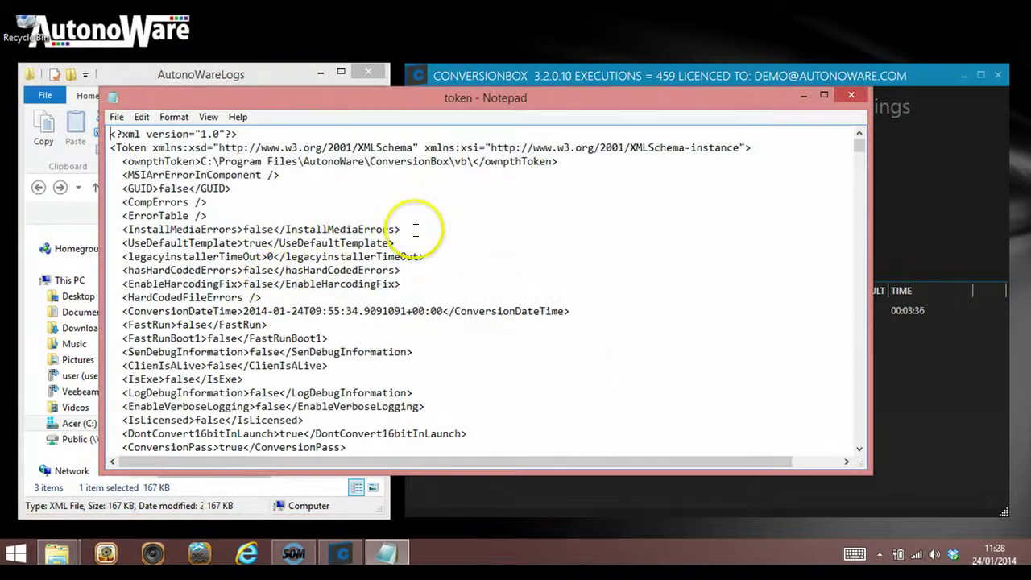
pyautogui.click(852, 96)
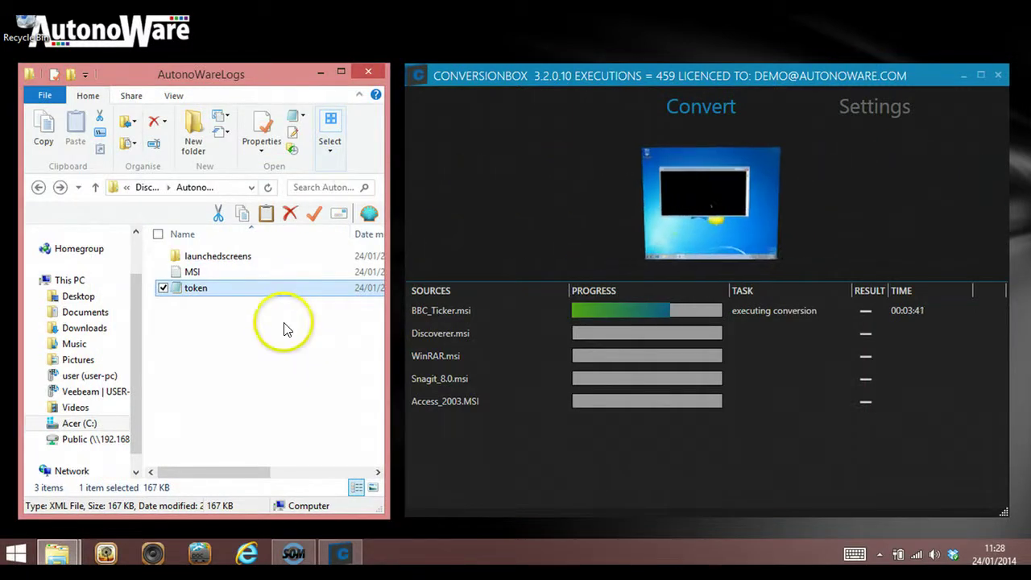
pyautogui.click(38, 187)
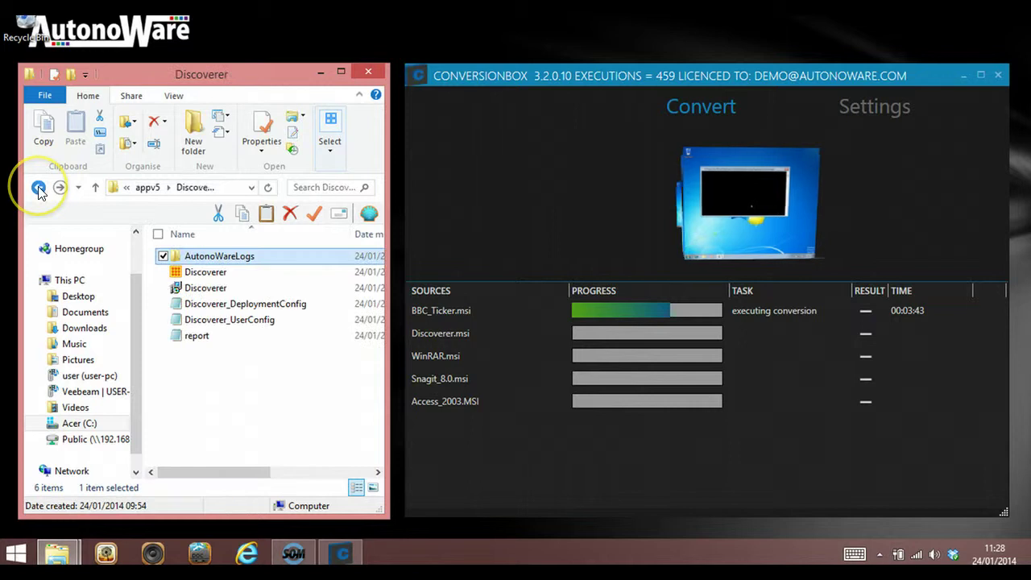
pyautogui.click(38, 187)
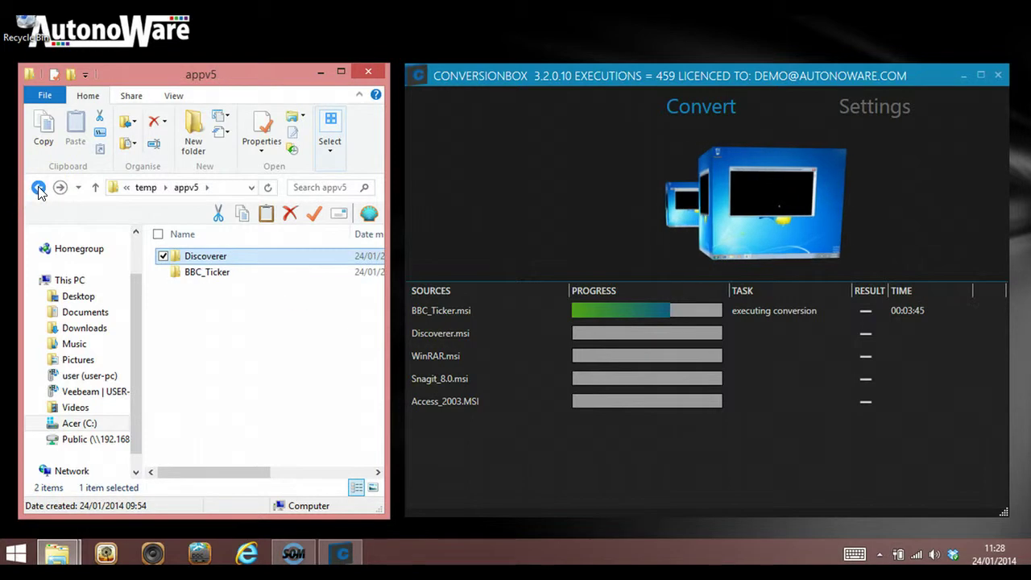
# - Examine the BBC_Ticker output folder, return to appv5, and check the task status and conversion times of the queued MSIs in ConversionBox
pyautogui.doubleClick(234, 274)
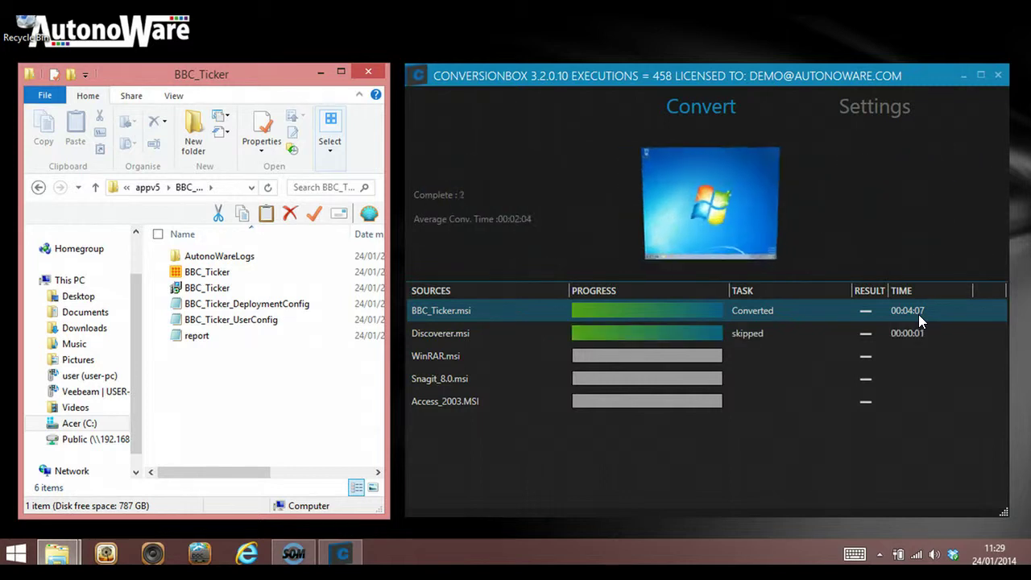
pyautogui.click(888, 316)
pyautogui.click(646, 328)
pyautogui.click(848, 318)
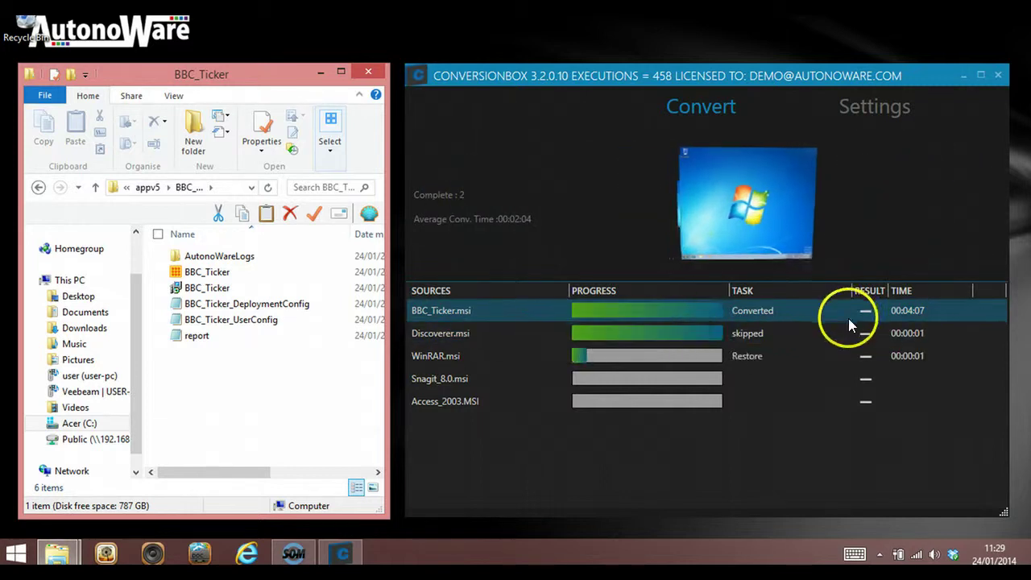
pyautogui.click(831, 337)
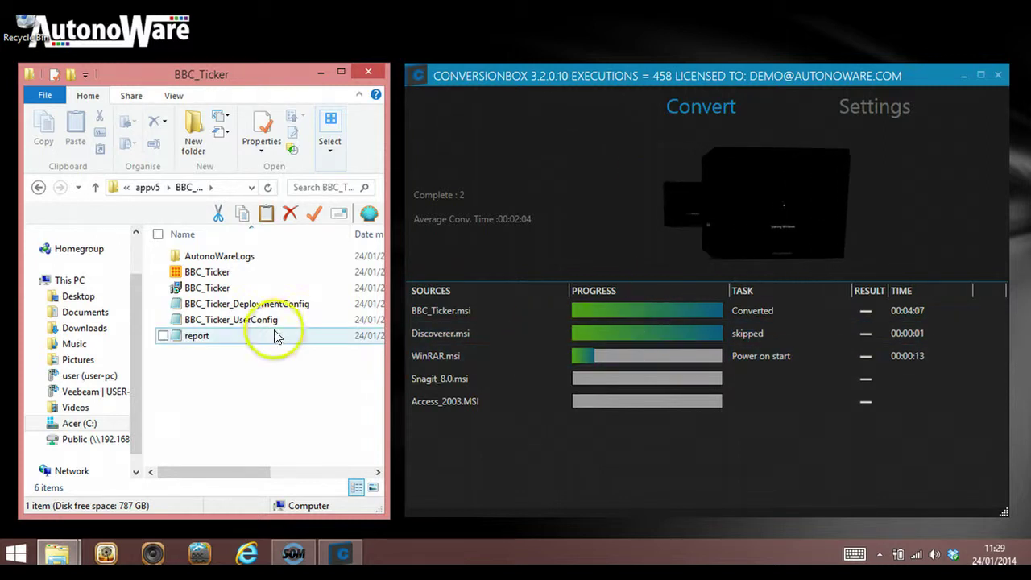
pyautogui.click(38, 188)
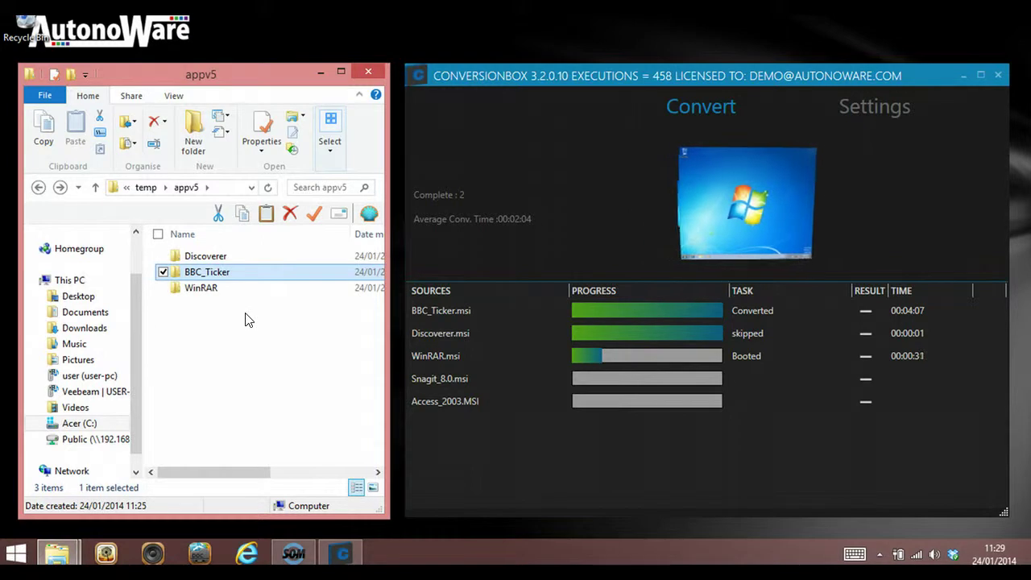
pyautogui.click(517, 311)
pyautogui.click(529, 355)
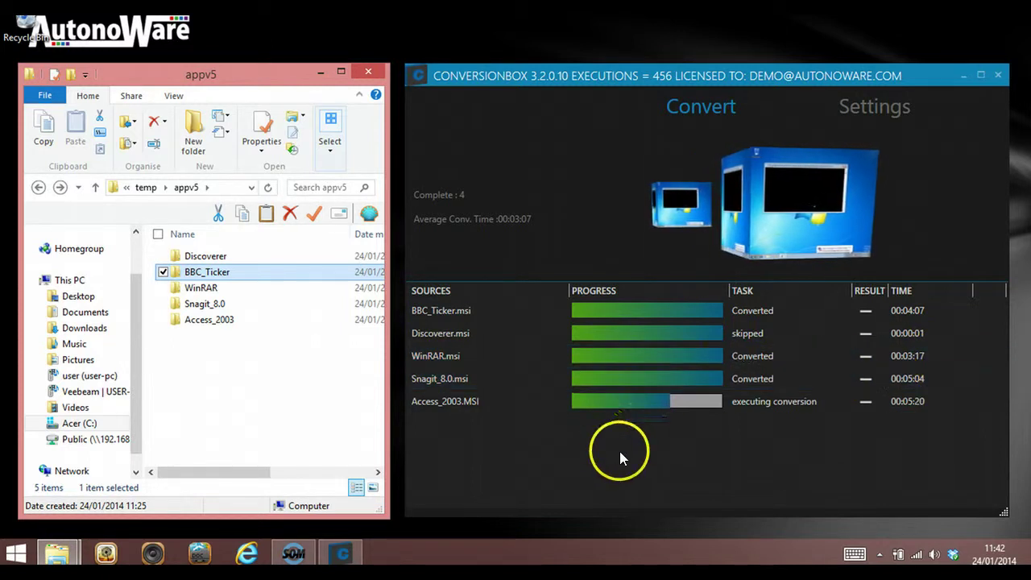
# - Inspect the WinRAR output package and the contents of its AutonoWareLogs folder, returning to the appv5 folder
pyautogui.doubleClick(210, 290)
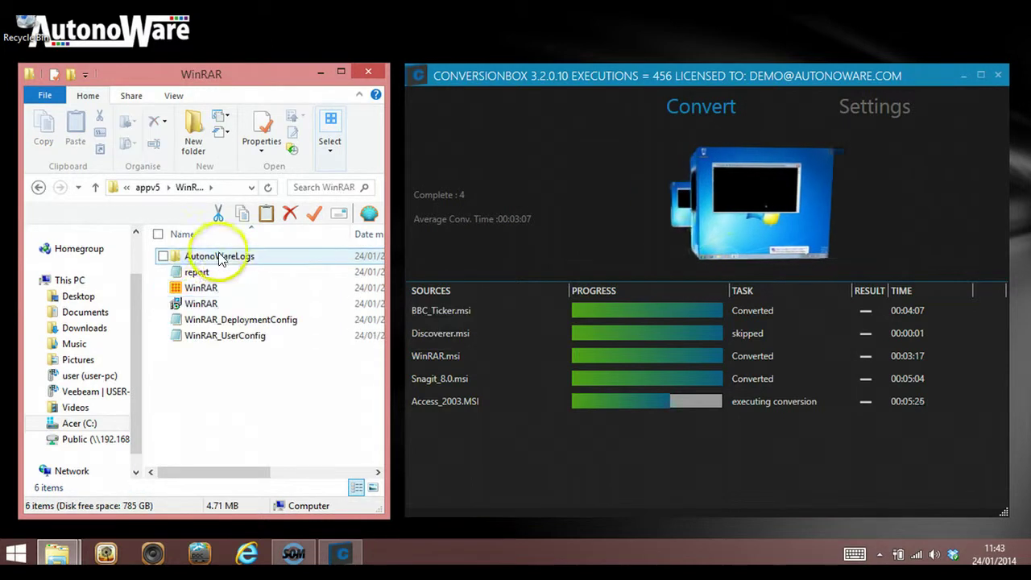
pyautogui.click(246, 258)
pyautogui.doubleClick(225, 258)
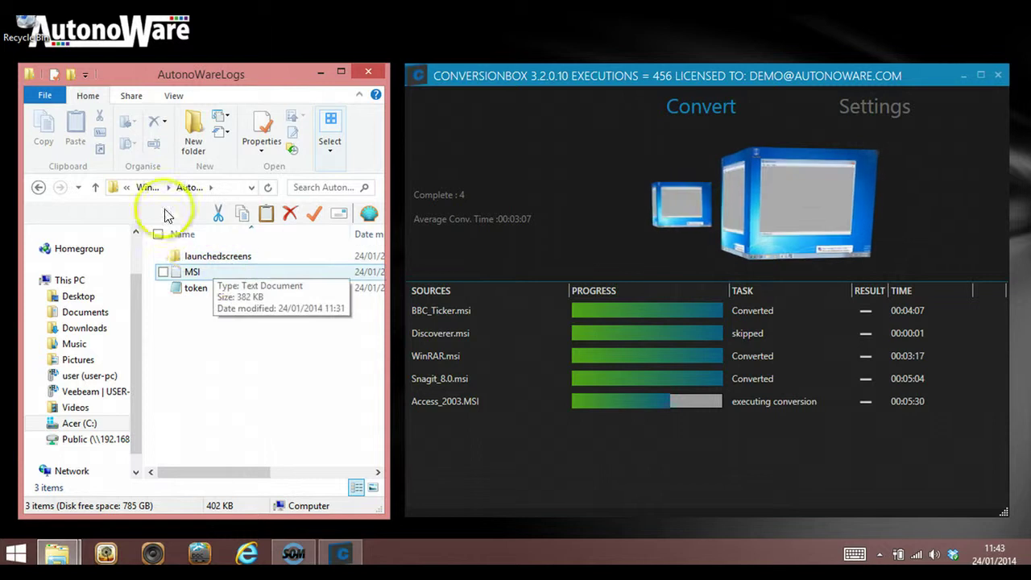
pyautogui.click(38, 187)
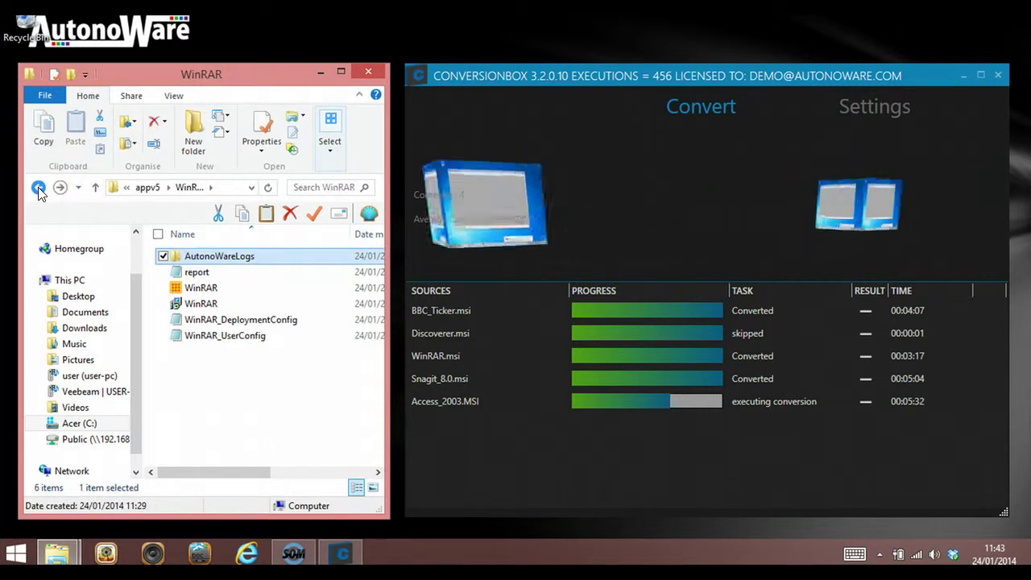
pyautogui.click(38, 188)
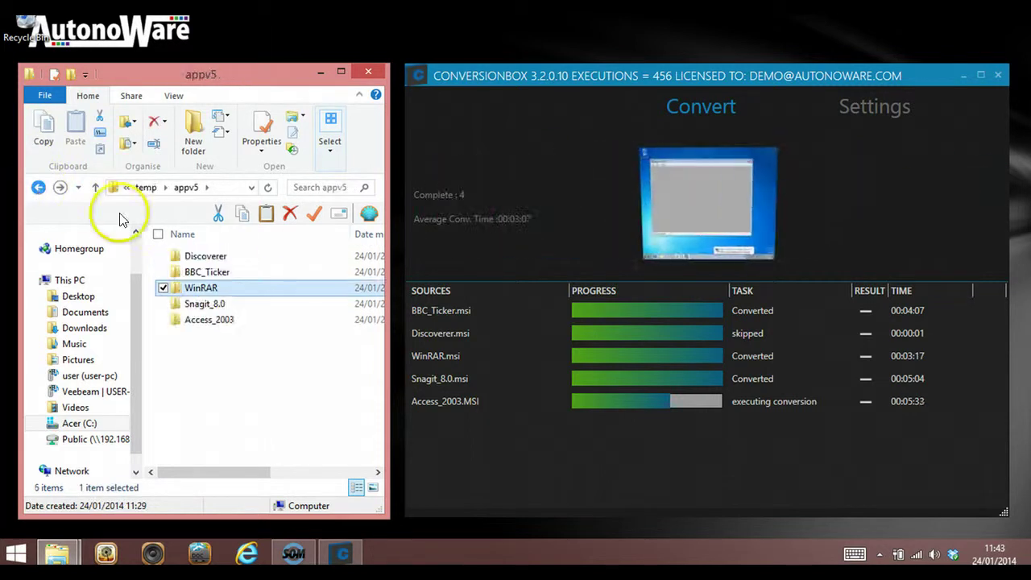
# - View the bbcticker screenshot from the BBC_Ticker package's AutonoWareLogs launchedscreens folder, and close it
pyautogui.doubleClick(226, 272)
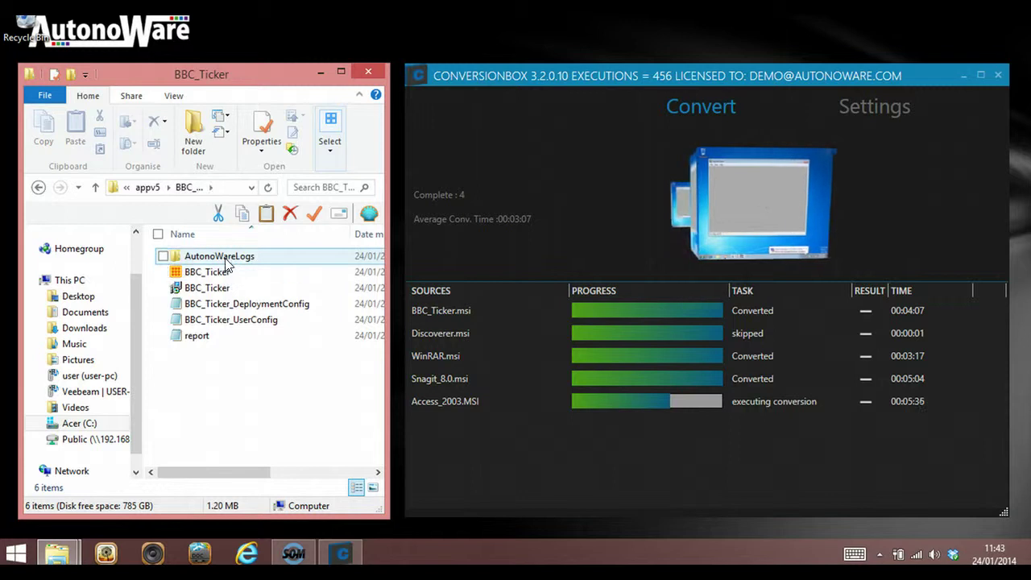
pyautogui.doubleClick(224, 256)
pyautogui.doubleClick(225, 257)
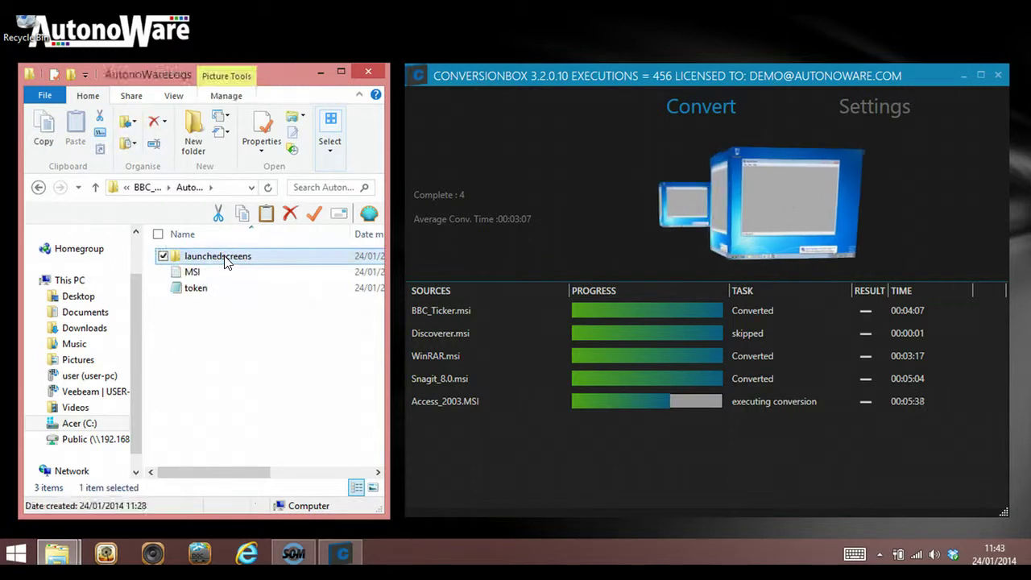
pyautogui.doubleClick(206, 258)
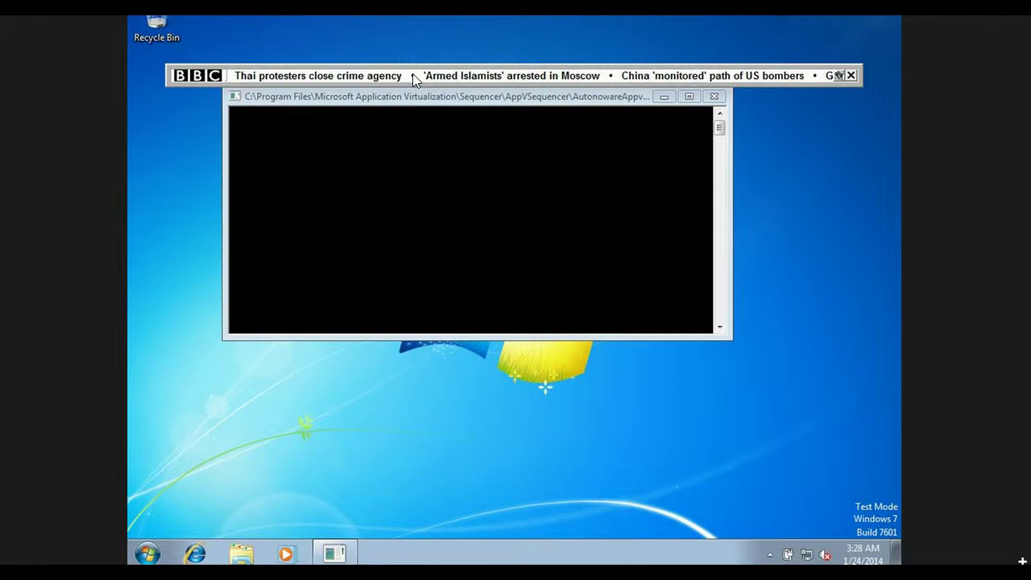
pyautogui.click(467, 158)
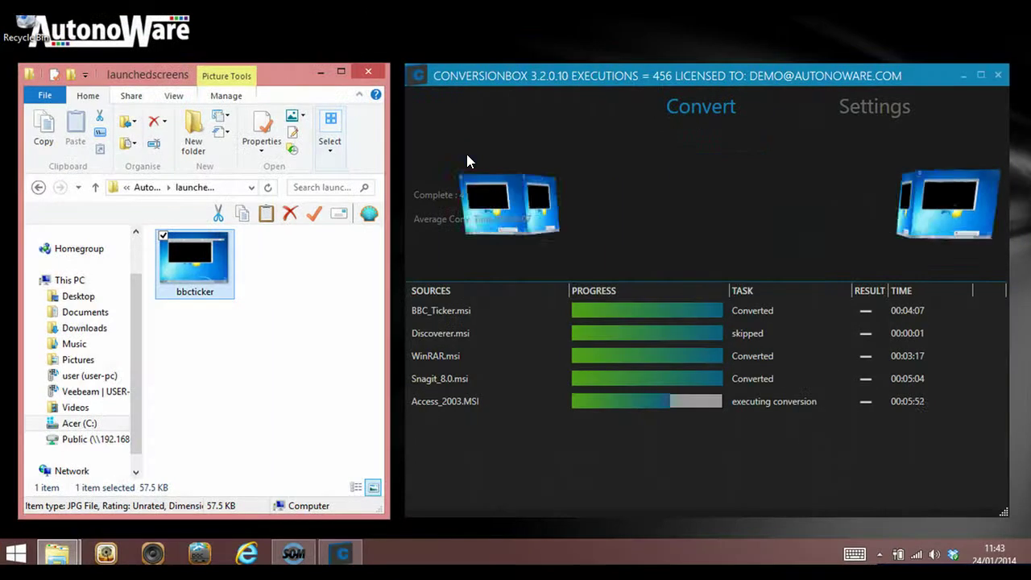
pyautogui.click(593, 131)
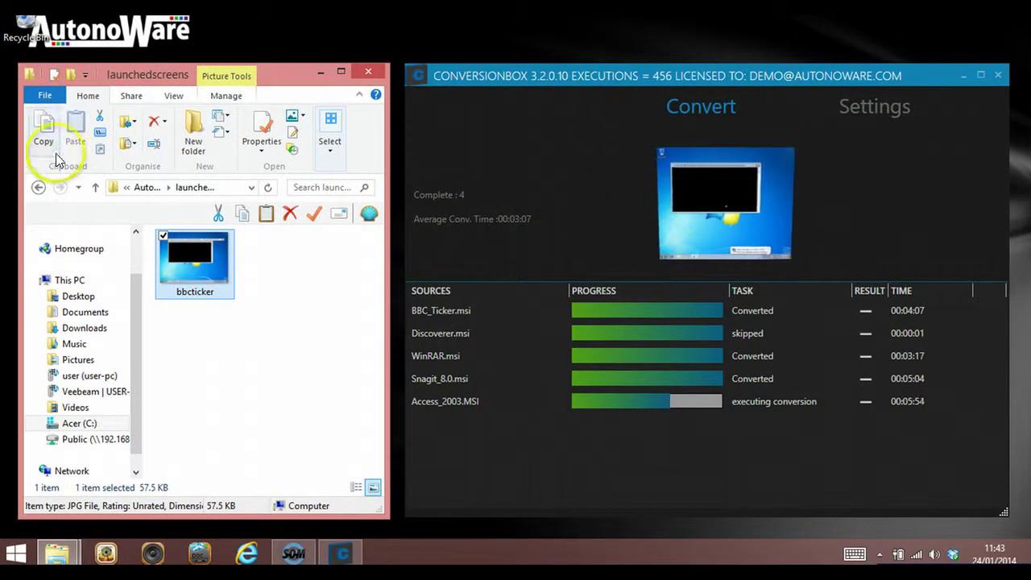
# - Go back to the appv5 folder and open Access_2003 to examine its conversion output
pyautogui.click(38, 187)
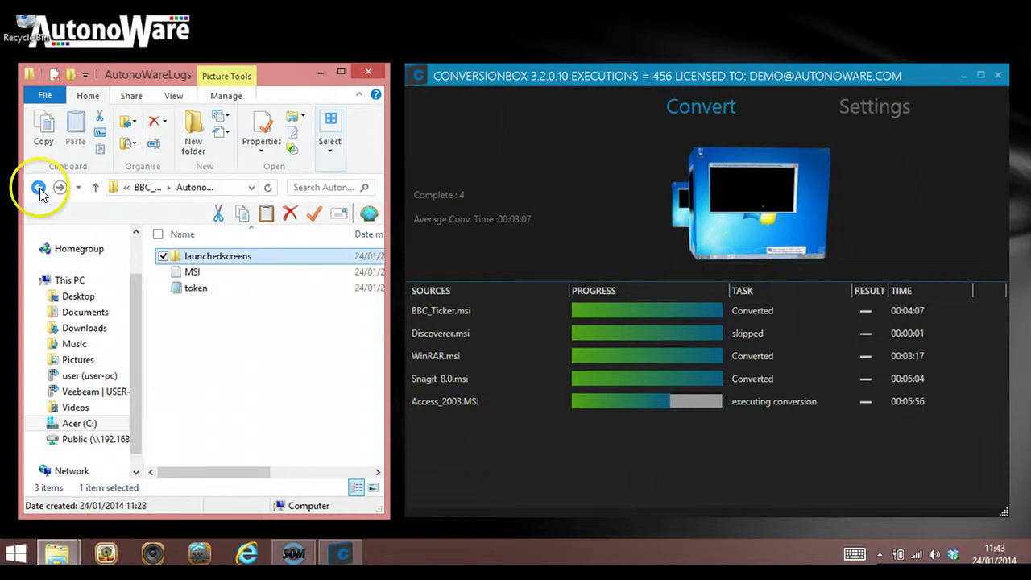
pyautogui.click(38, 186)
pyautogui.click(38, 186)
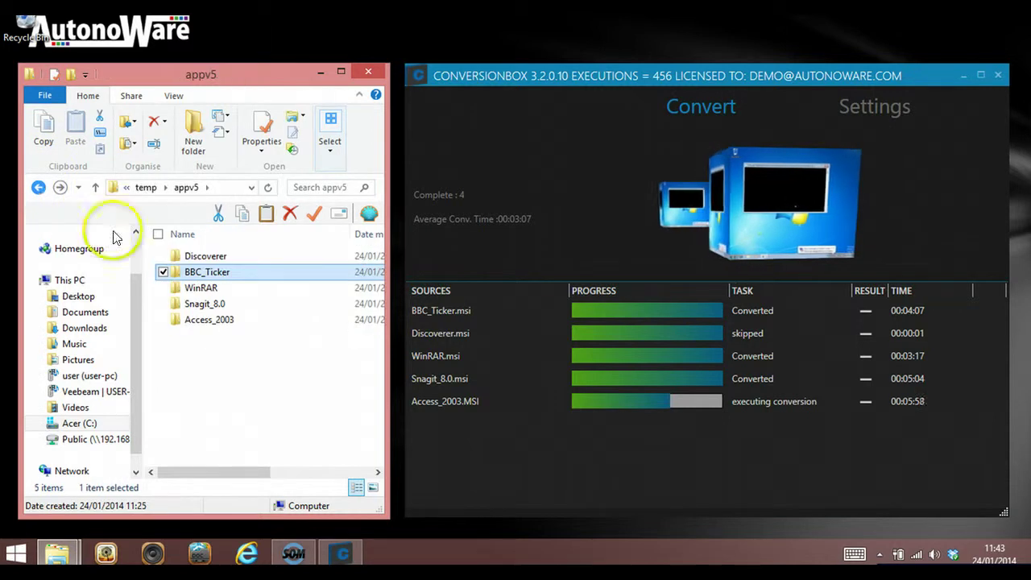
pyautogui.doubleClick(211, 322)
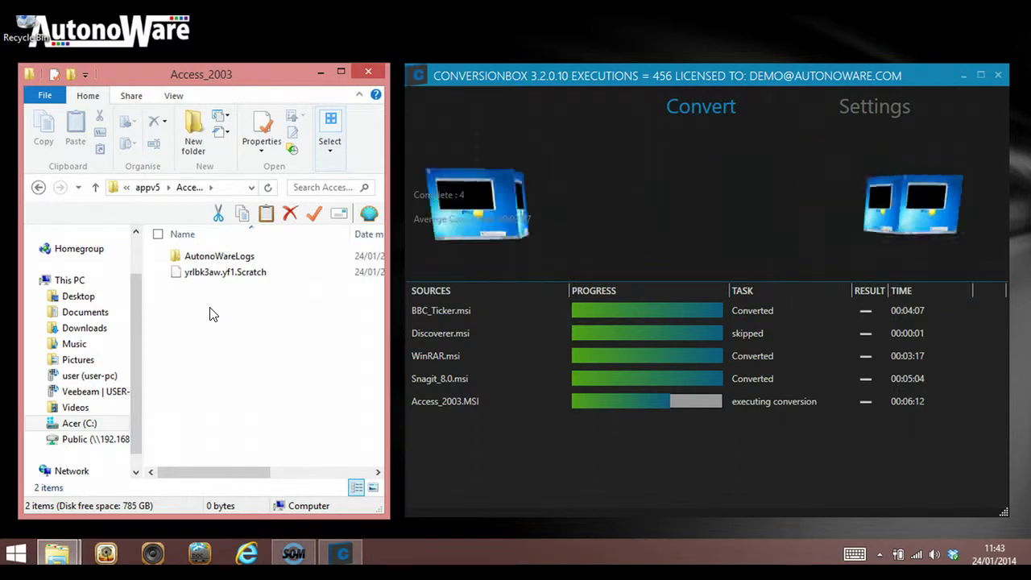
# - Open ConversionBox Reporter and load the Appv_64_5_0 report
pyautogui.click(23, 554)
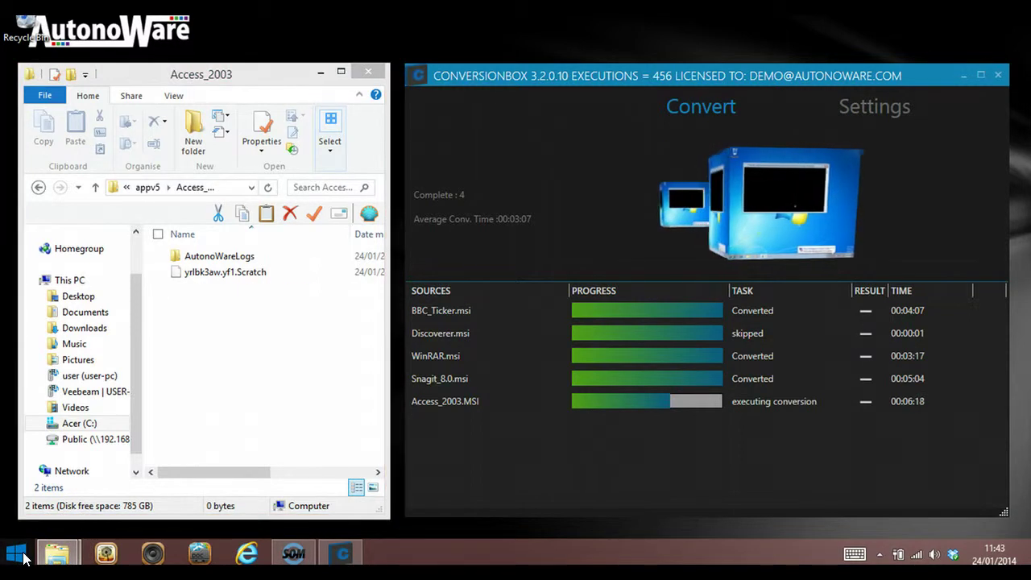
pyautogui.click(17, 554)
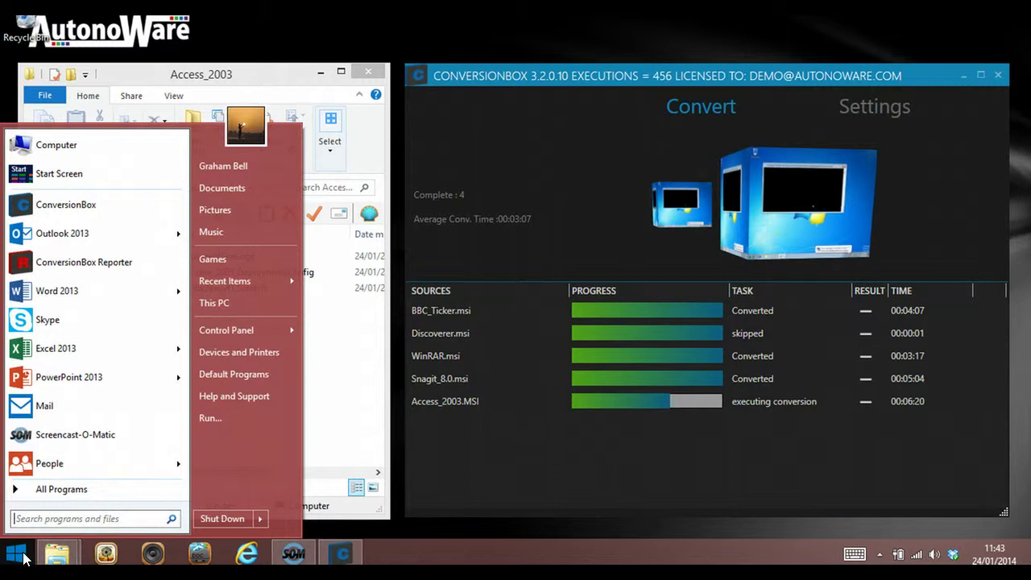
pyautogui.click(107, 264)
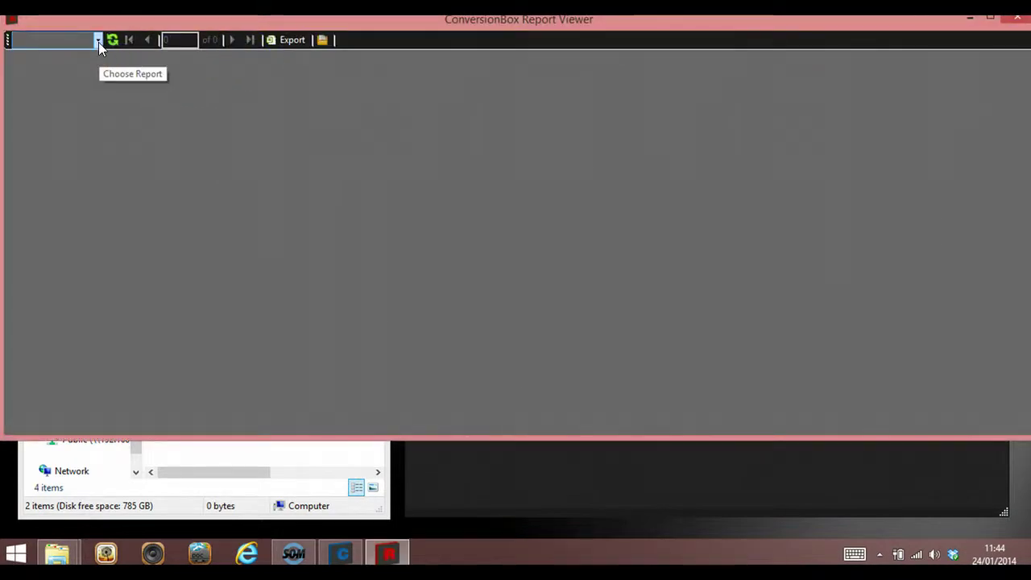
pyautogui.click(98, 42)
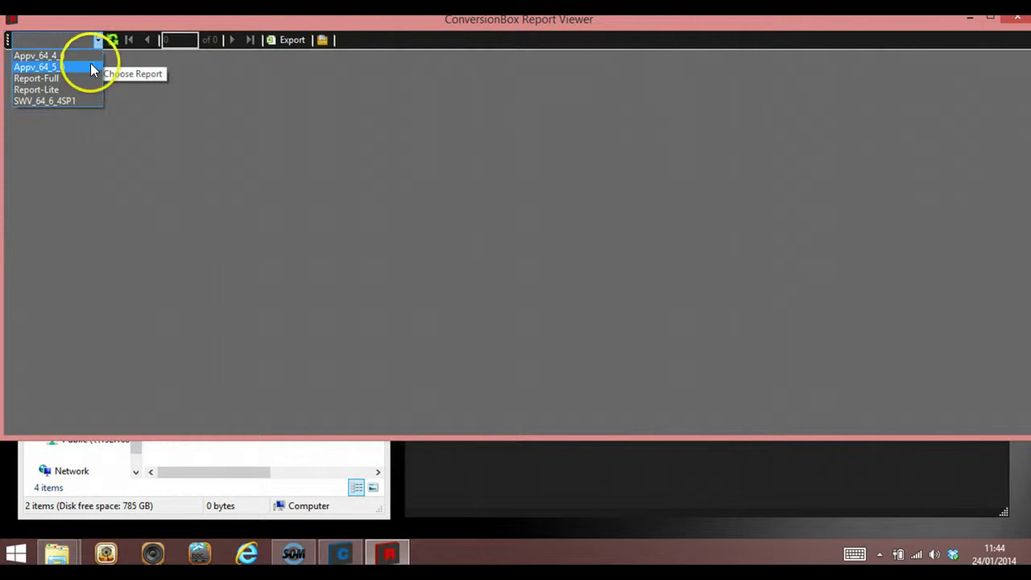
pyautogui.click(90, 67)
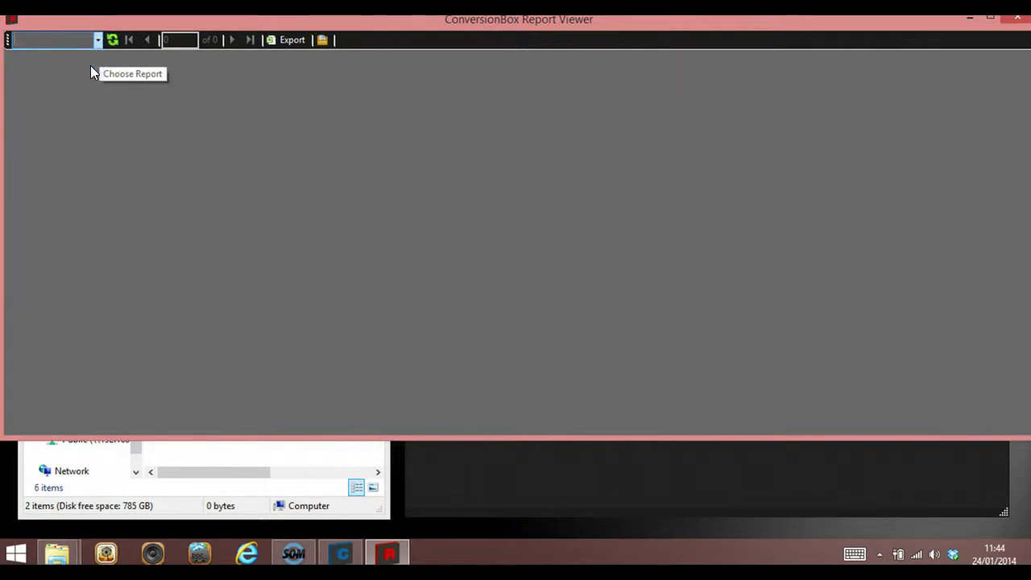
pyautogui.click(497, 127)
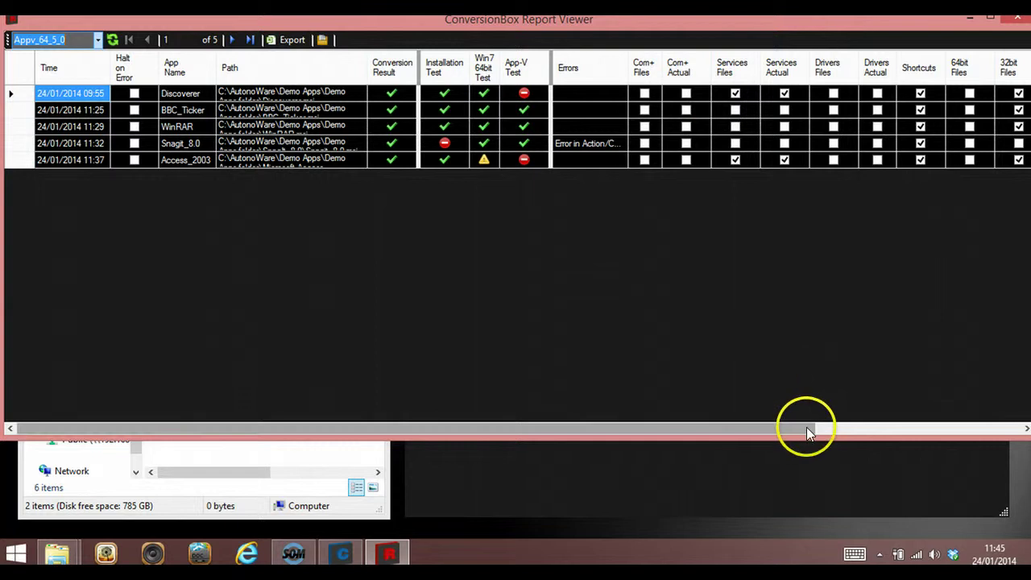
# - Examine the report's columns for all converted apps, from conversion and test results through to the output and installation folders
pyautogui.moveTo(806, 427); pyautogui.dragTo(1013, 385)
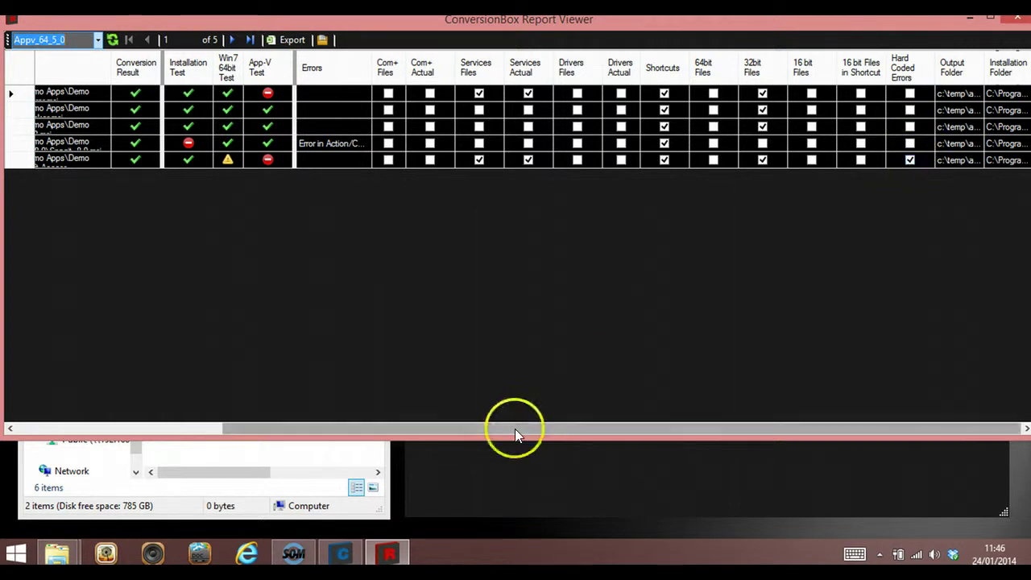
pyautogui.moveTo(515, 428); pyautogui.dragTo(410, 422)
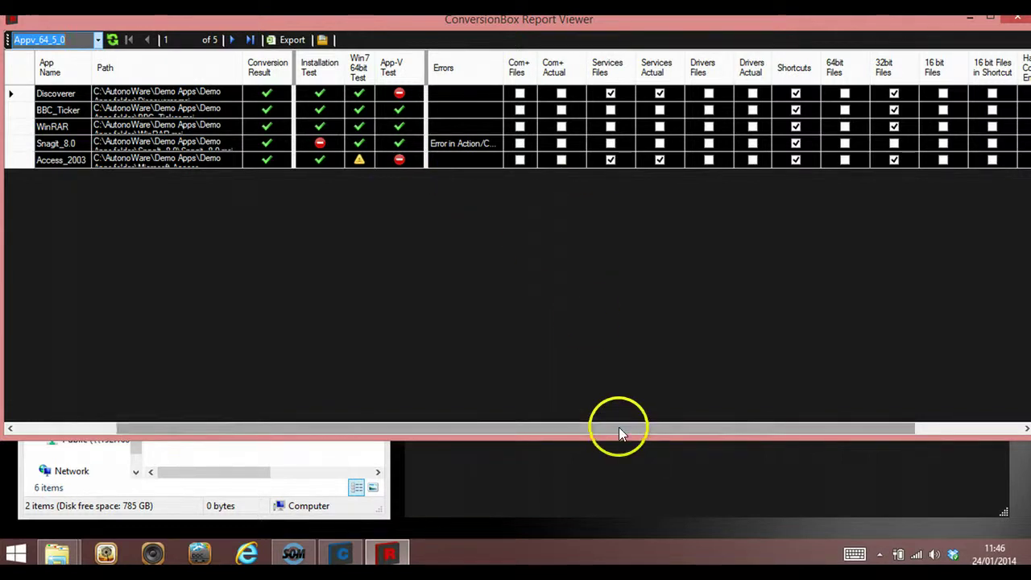
pyautogui.moveTo(618, 429); pyautogui.dragTo(430, 368)
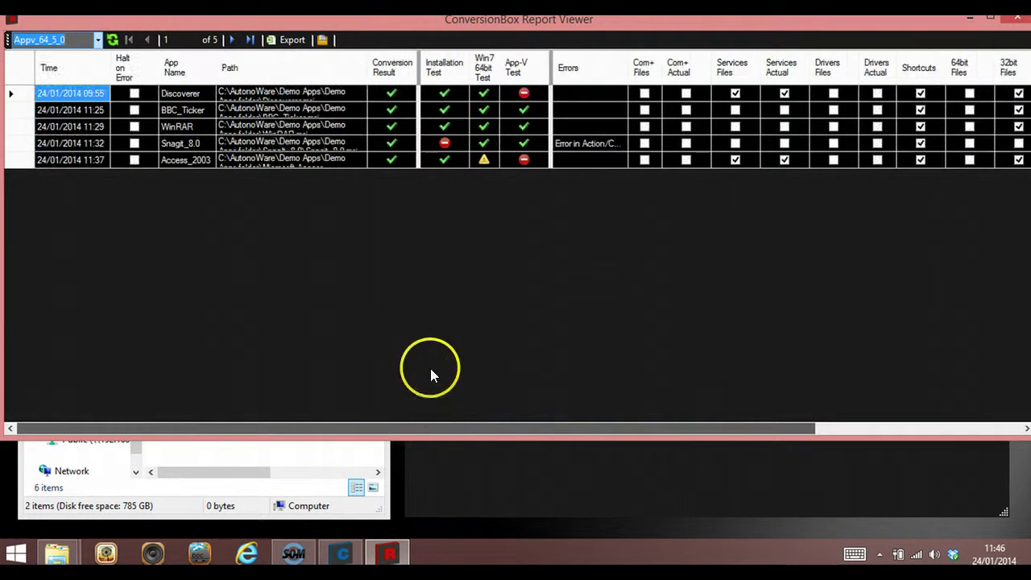
# - Check the ConversionBox window, return to the Report Viewer, and refresh the Appv_64_5_0 report to review its file and error columns
pyautogui.click(654, 478)
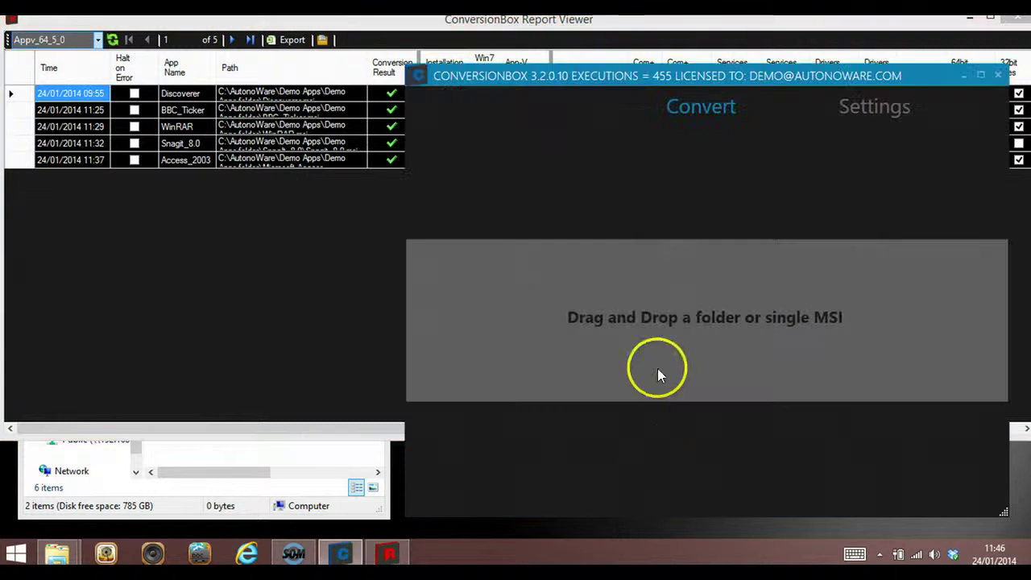
pyautogui.click(260, 210)
pyautogui.click(114, 40)
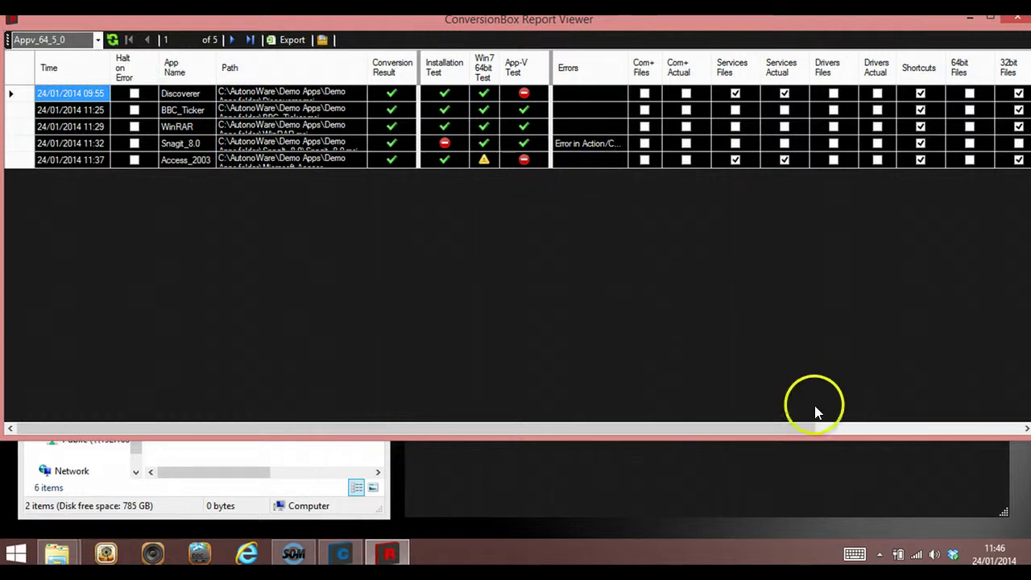
pyautogui.moveTo(808, 427); pyautogui.dragTo(1025, 401)
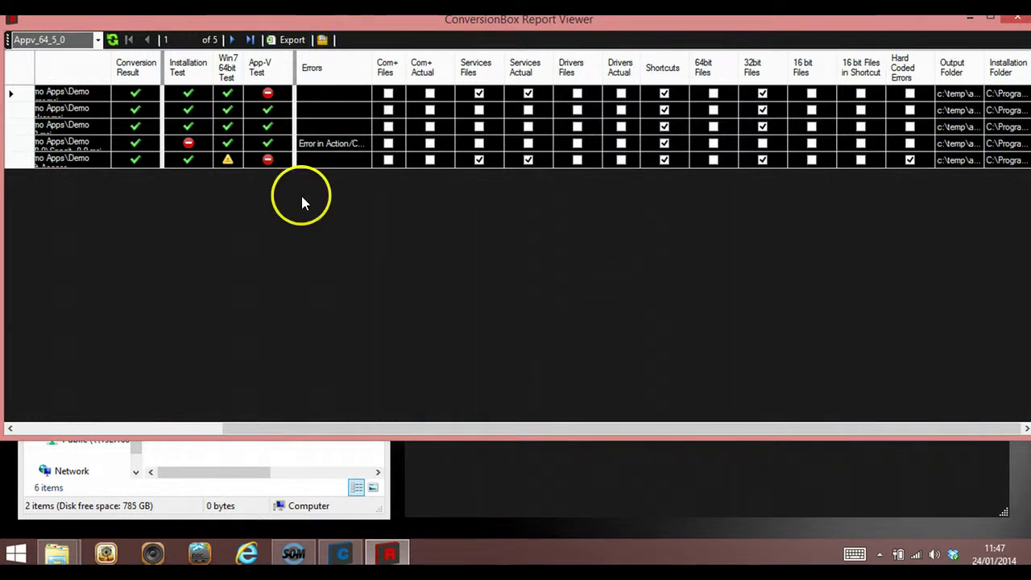
# - View the report's App-V 4.6 conversion choices for selected or all apps, dismiss them, and minimise the Report Viewer
pyautogui.rightClick(235, 126)
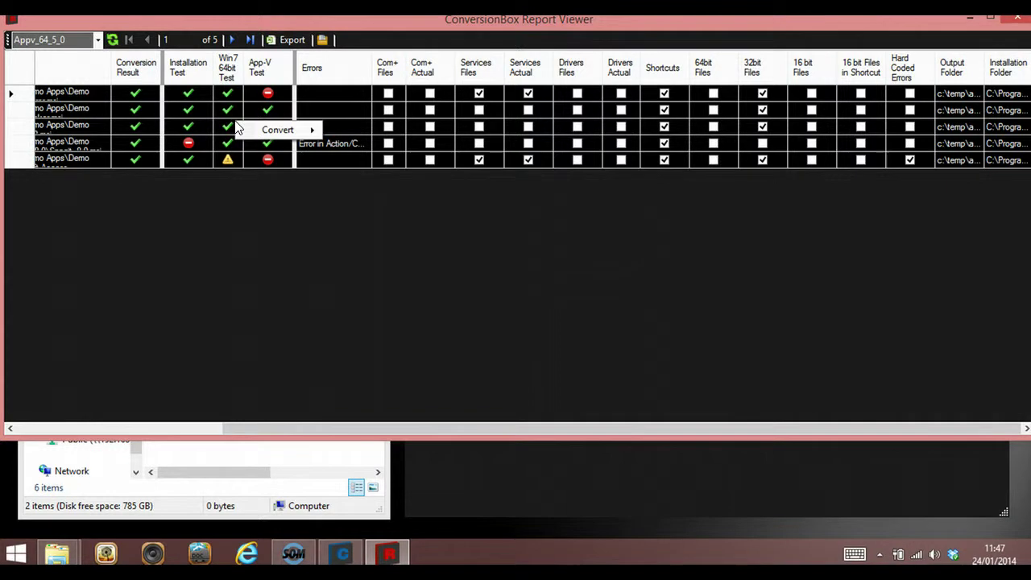
pyautogui.moveTo(263, 132)
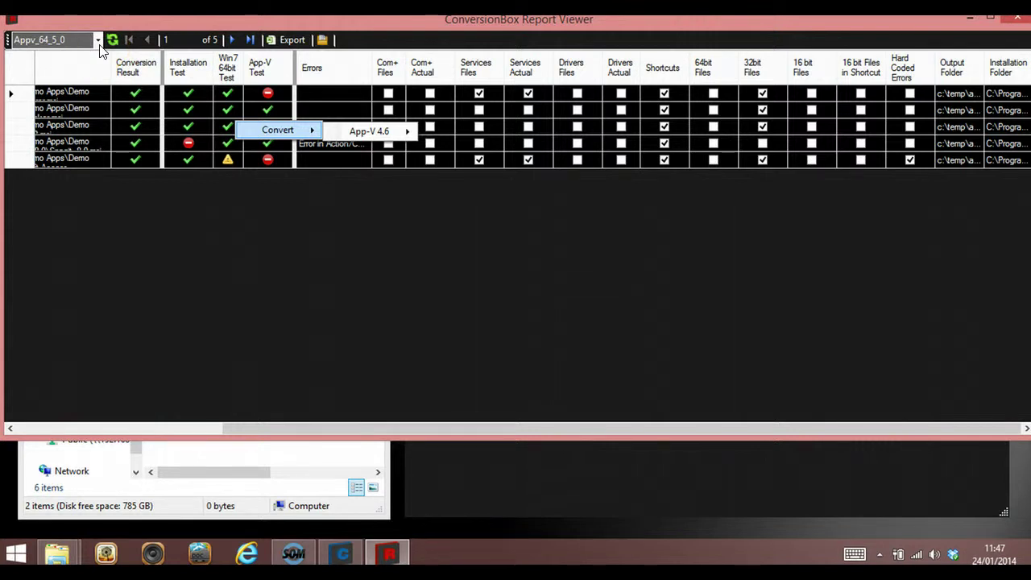
pyautogui.click(182, 427)
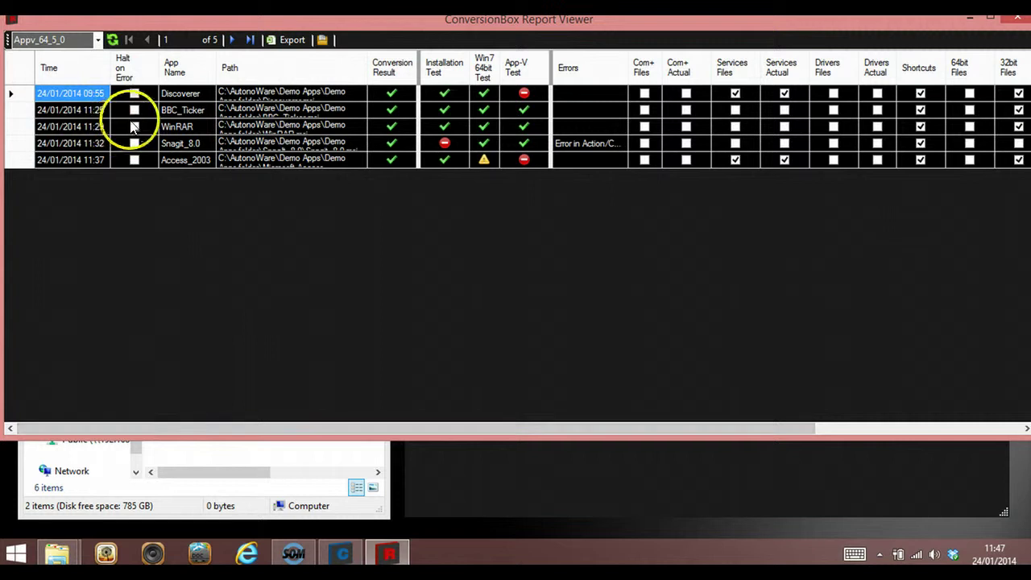
pyautogui.rightClick(300, 122)
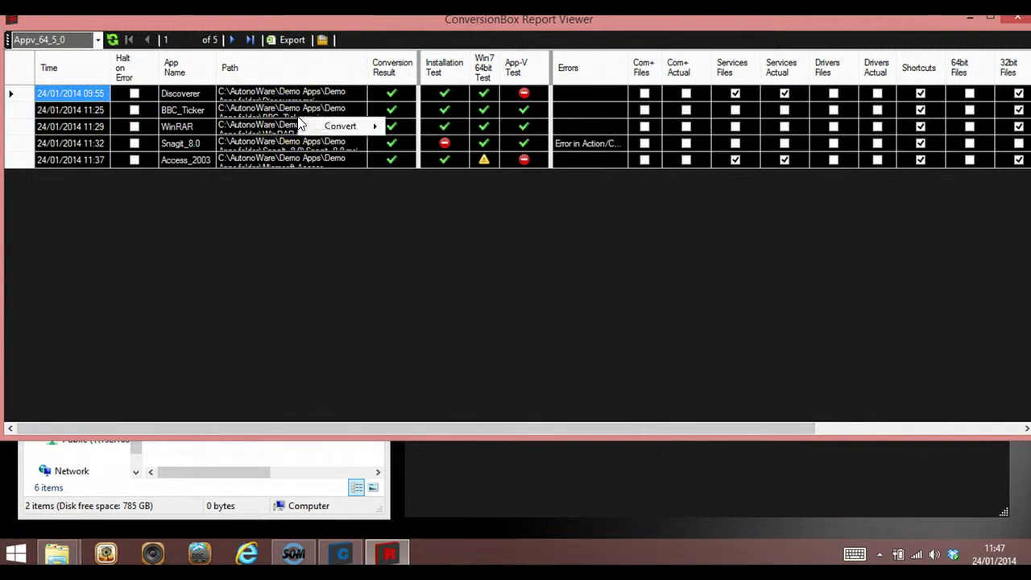
pyautogui.moveTo(368, 128)
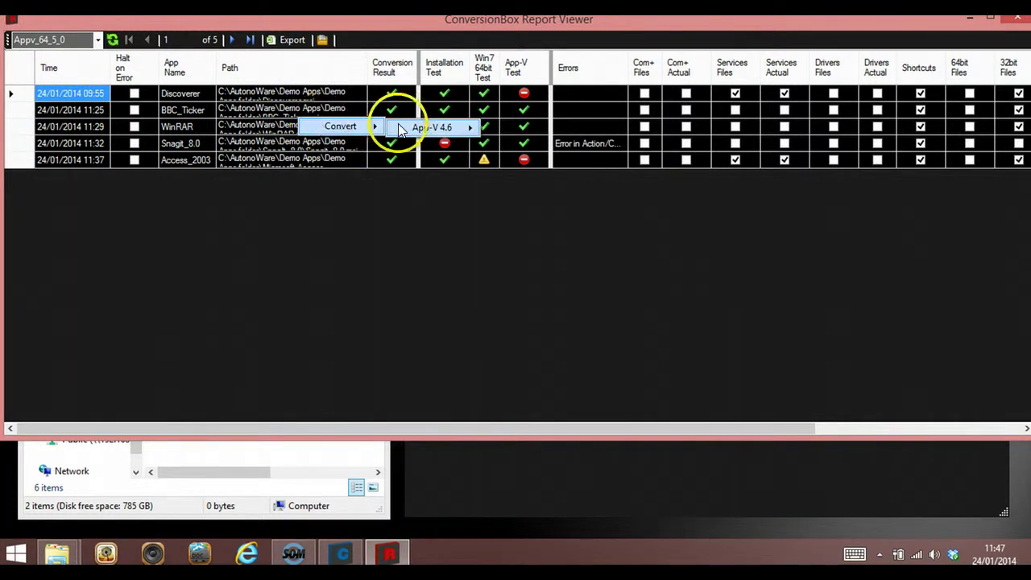
pyautogui.moveTo(419, 127)
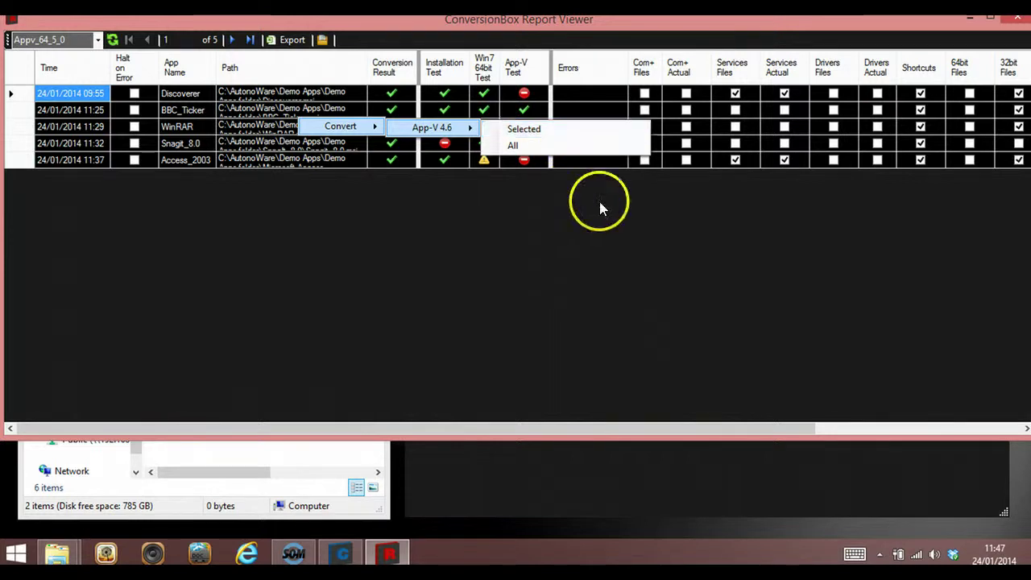
pyautogui.click(673, 138)
pyautogui.click(682, 142)
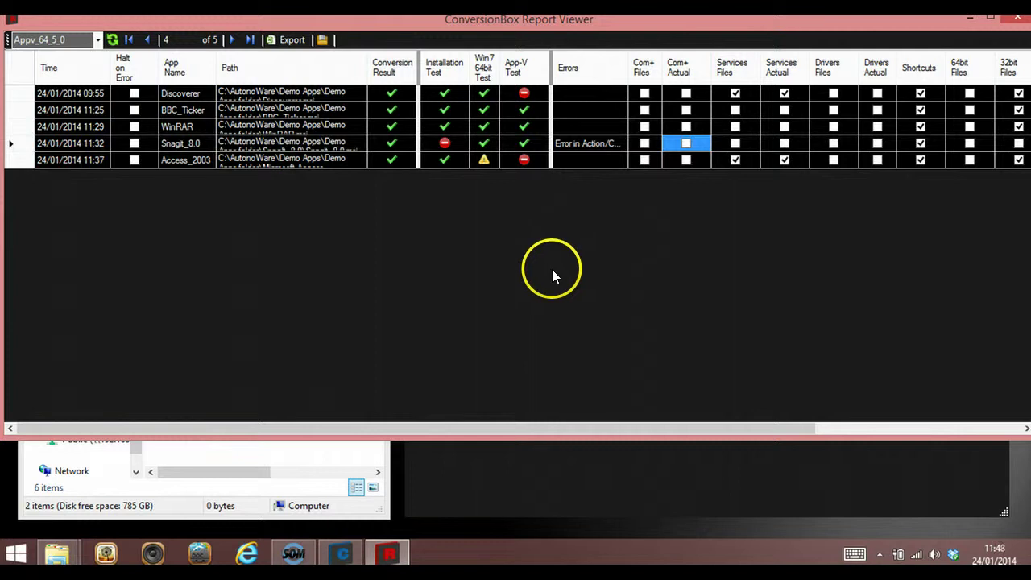
pyautogui.moveTo(345, 557)
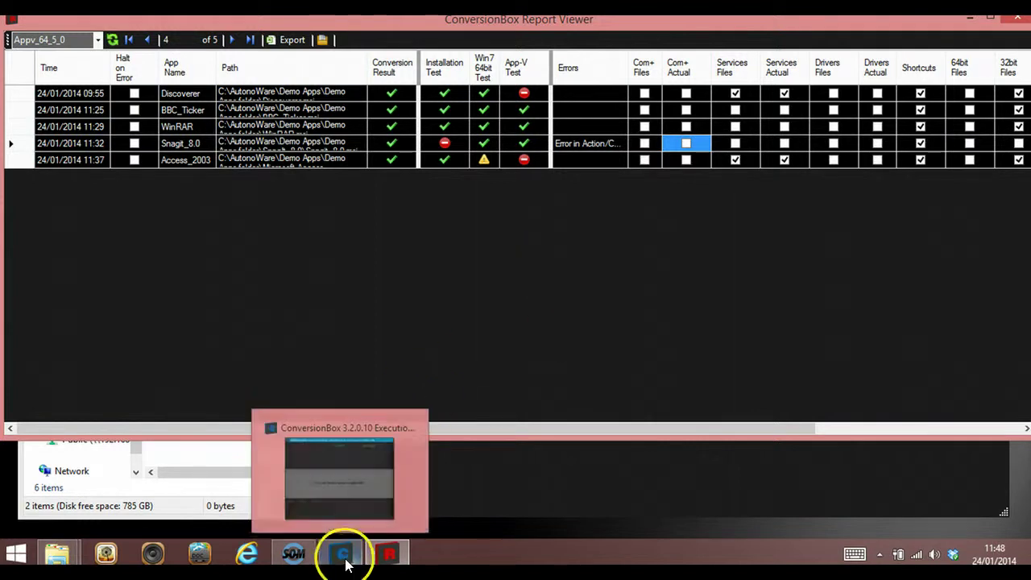
pyautogui.click(969, 16)
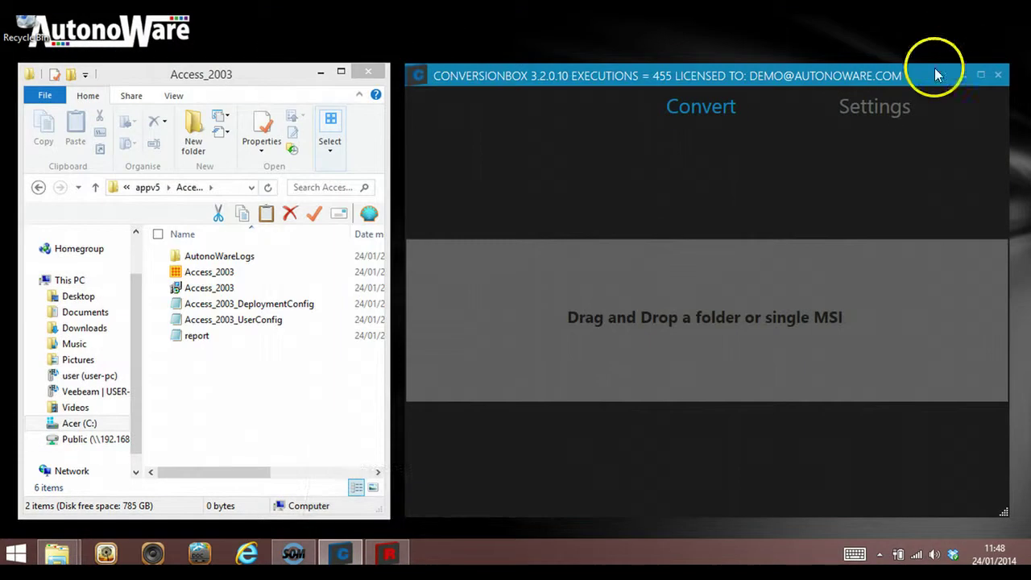